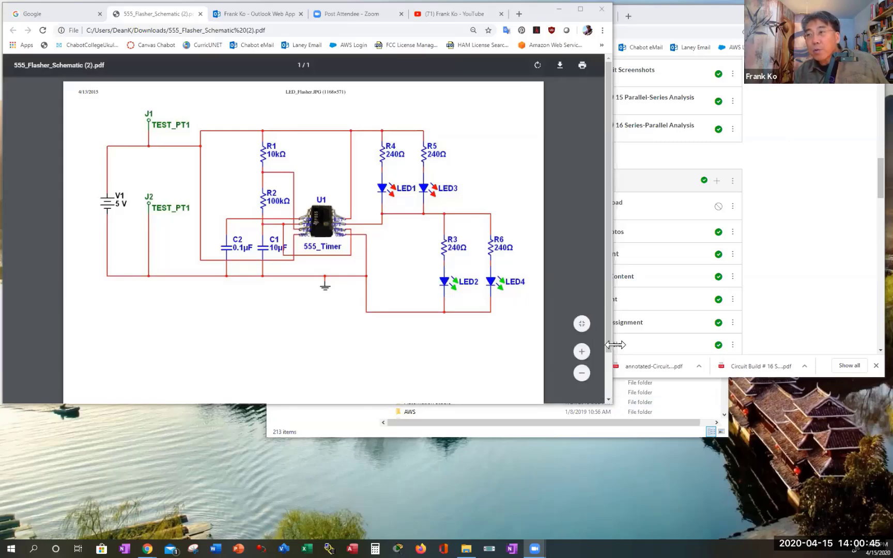
- Zoom out the 555_Flasher_Schematic PDF and shrink its browser window to free space for the course window
scroll(610, 354, "down", 1)
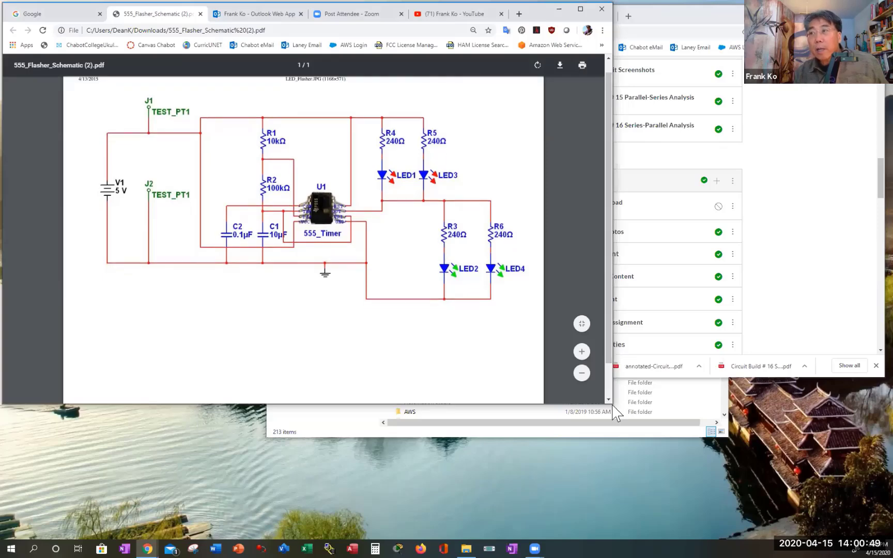
left_click(581, 373)
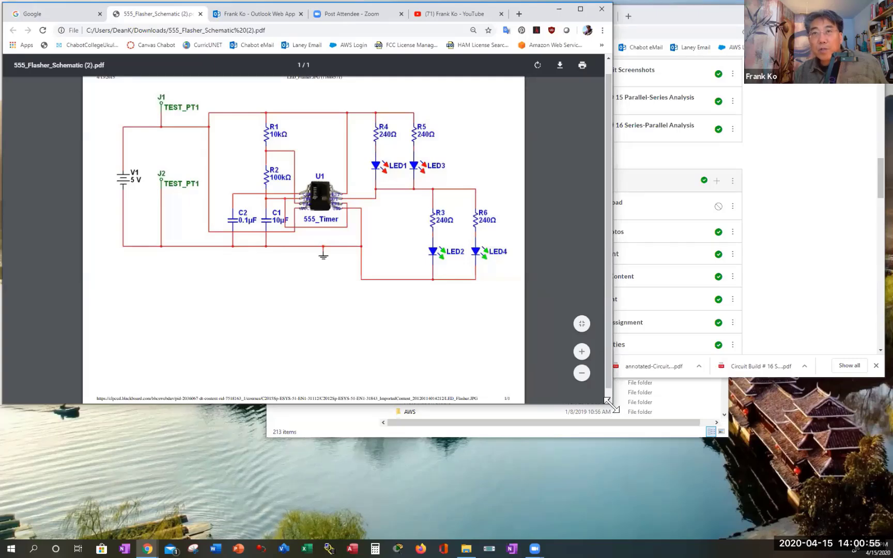
left_click_drag(612, 405, 447, 302)
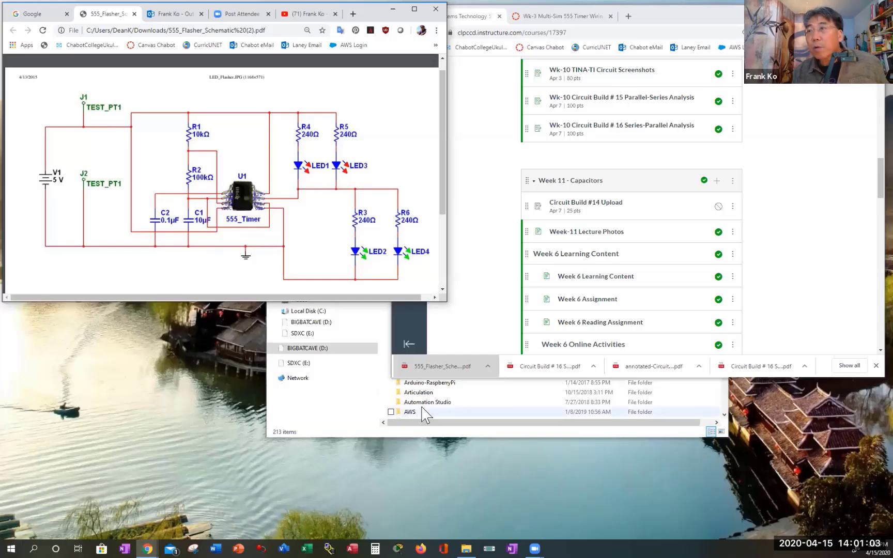
- Bring the Canvas course window forward and make it narrower and taller so it sits beside the schematic window
left_click(806, 248)
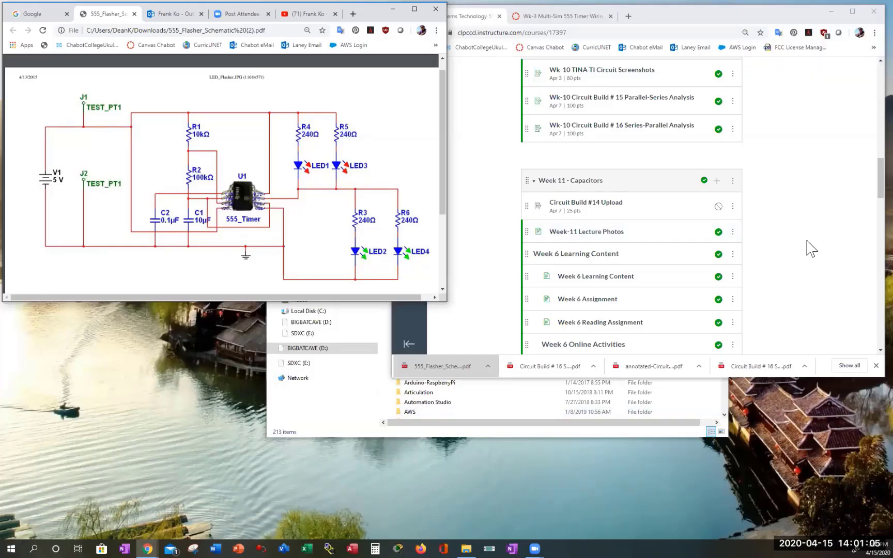
scroll(814, 237, "up", 4)
scroll(655, 219, "up", 10)
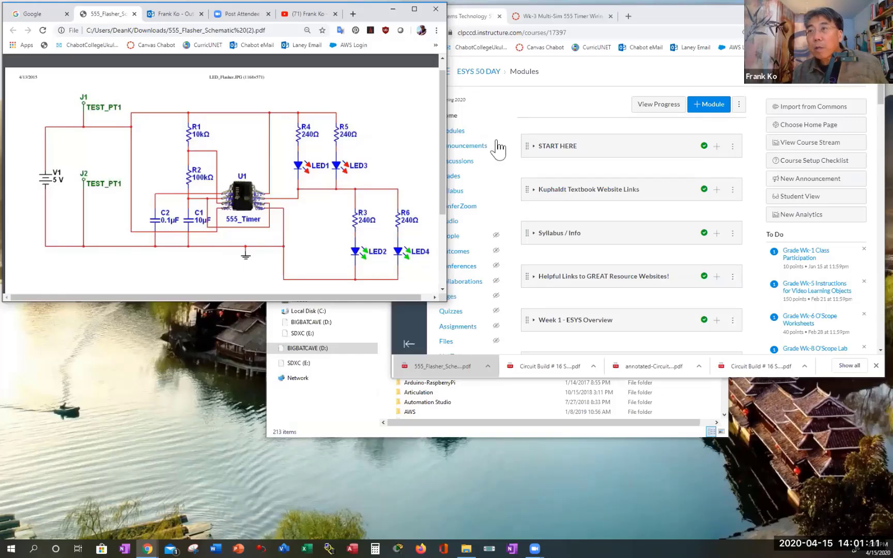
left_click_drag(392, 378, 452, 480)
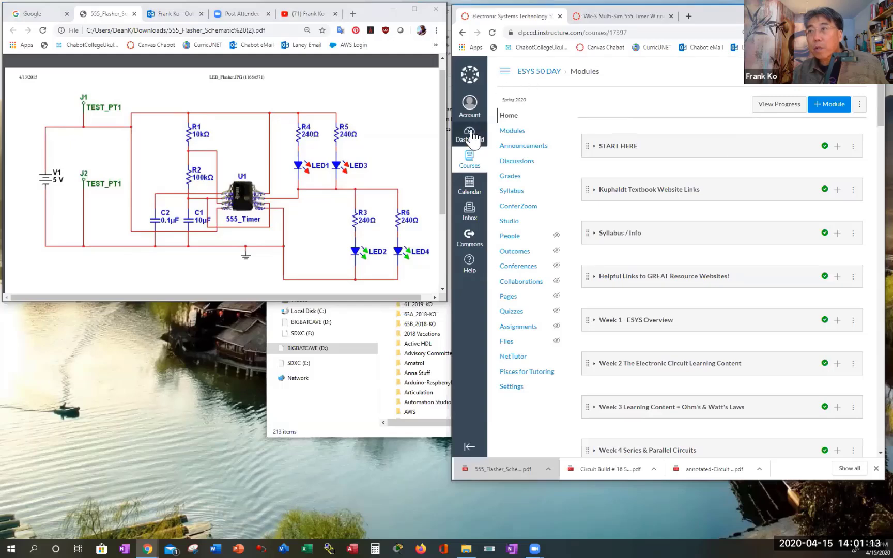
- Open the Wk-3 Multi-Sim 555 Timer Wiring UPLOAD assignment in the Electronic Systems Technology 51 course
left_click(498, 115)
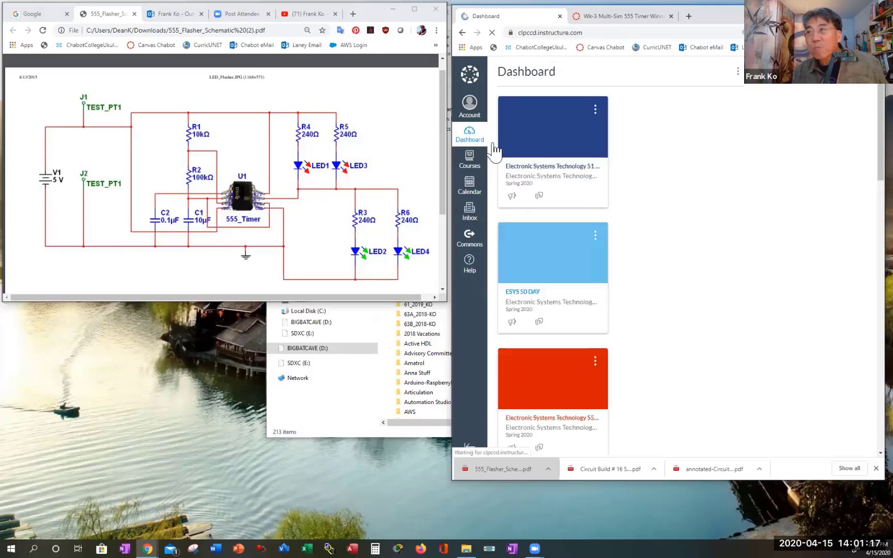
left_click(552, 167)
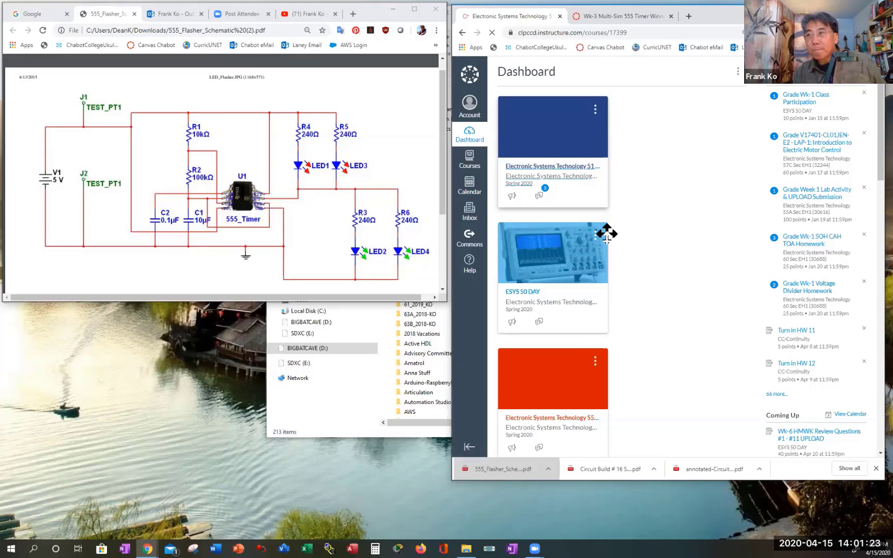
scroll(712, 240, "down", 8)
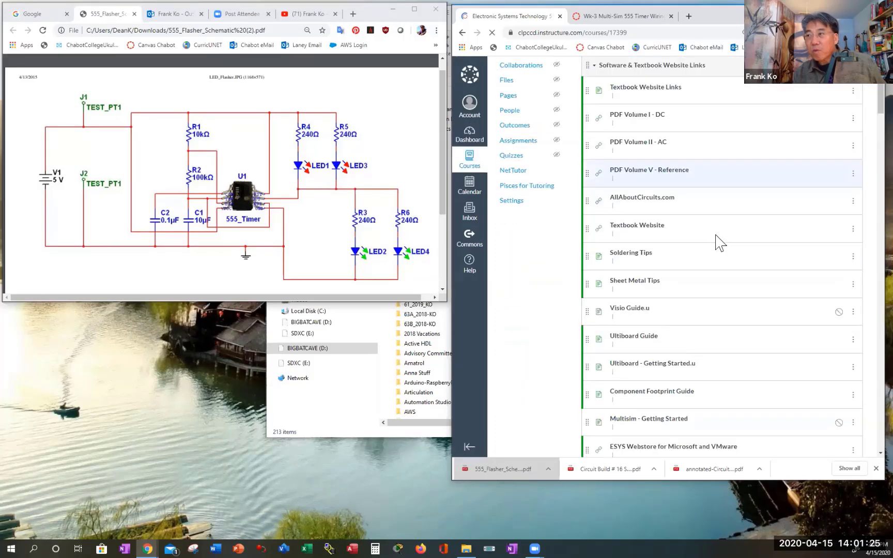
scroll(722, 241, "down", 10)
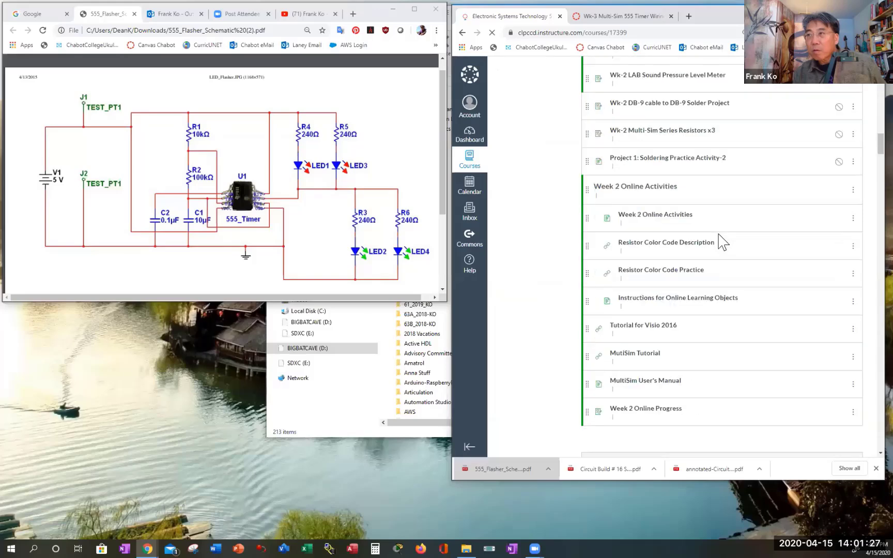
scroll(723, 241, "down", 5)
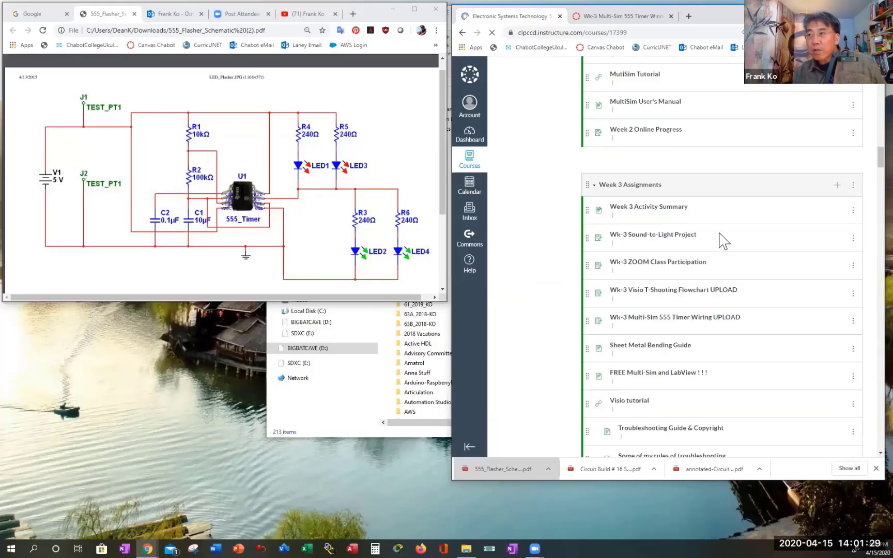
scroll(724, 241, "down", 2)
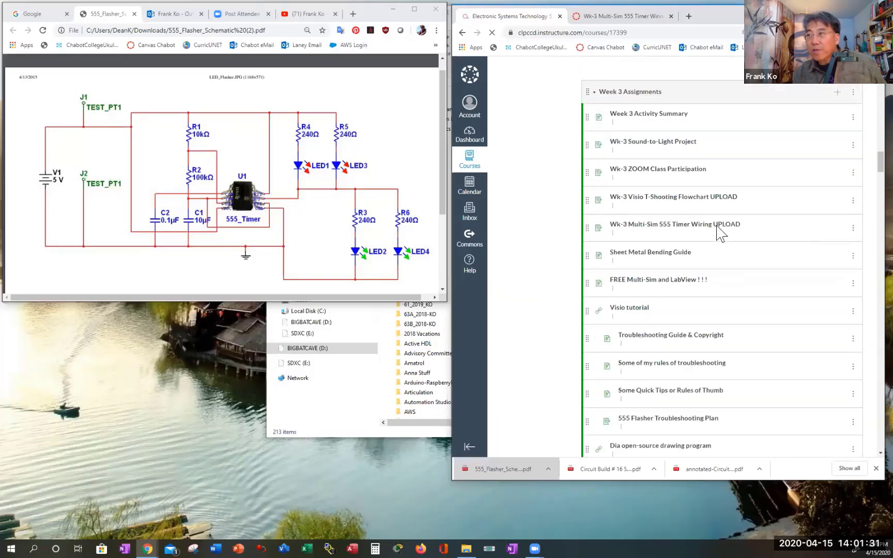
scroll(646, 228, "down", 10)
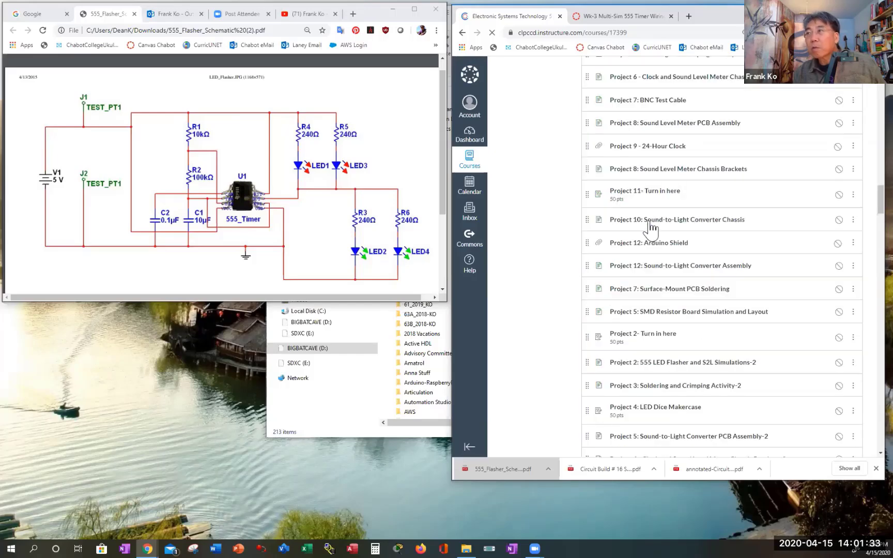
scroll(688, 194, "up", 10)
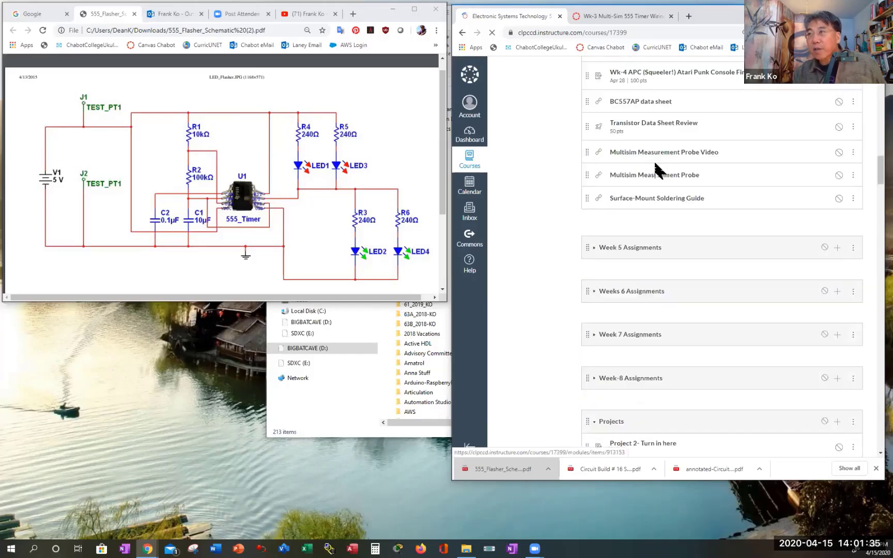
scroll(667, 191, "up", 5)
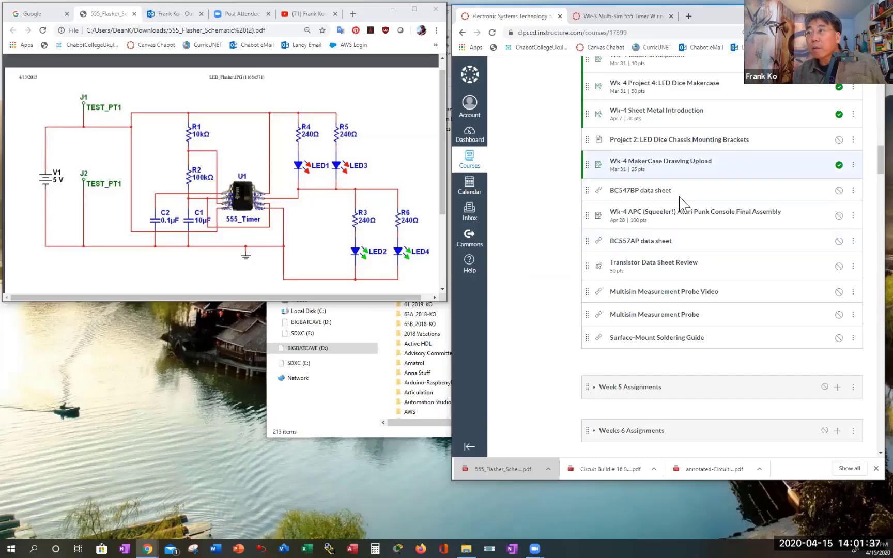
scroll(679, 196, "up", 1)
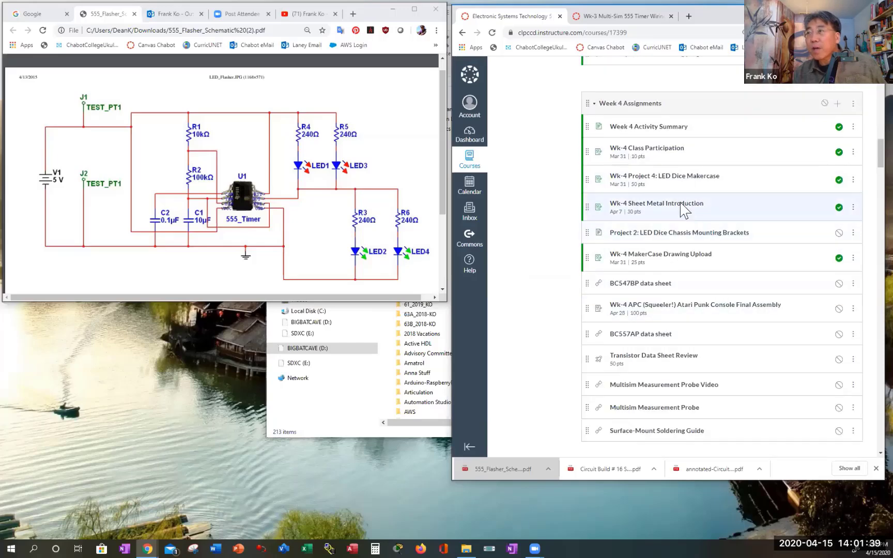
scroll(683, 198, "up", 7)
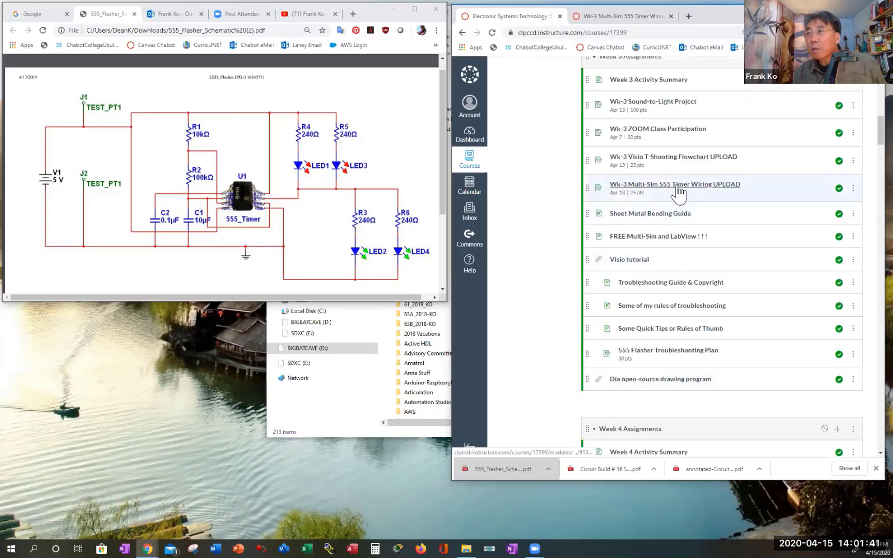
left_click(677, 187)
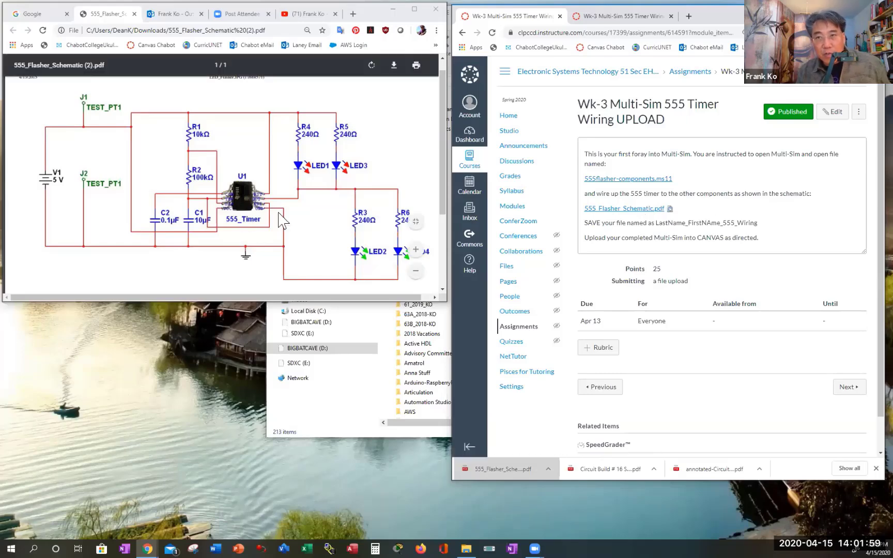
- Download the assignment's 555flasher-components.ms11 file and open it in Multisim
left_click(633, 181)
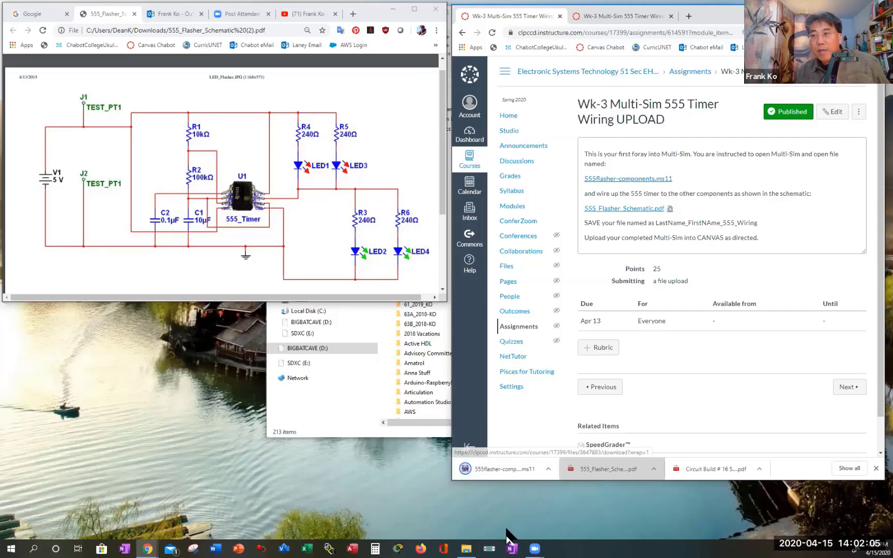
left_click(501, 469)
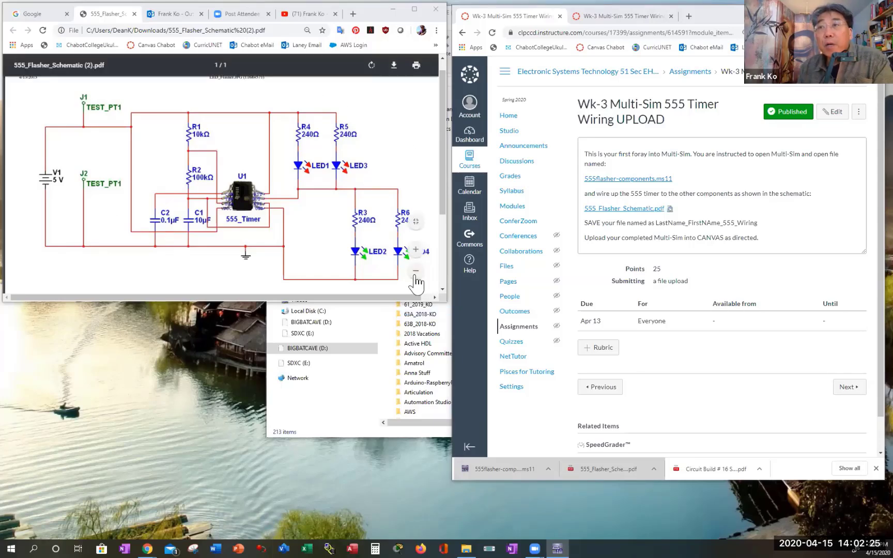
- Zoom the schematic PDF out by two levels and narrow its window to fit the whole circuit
left_click(415, 273)
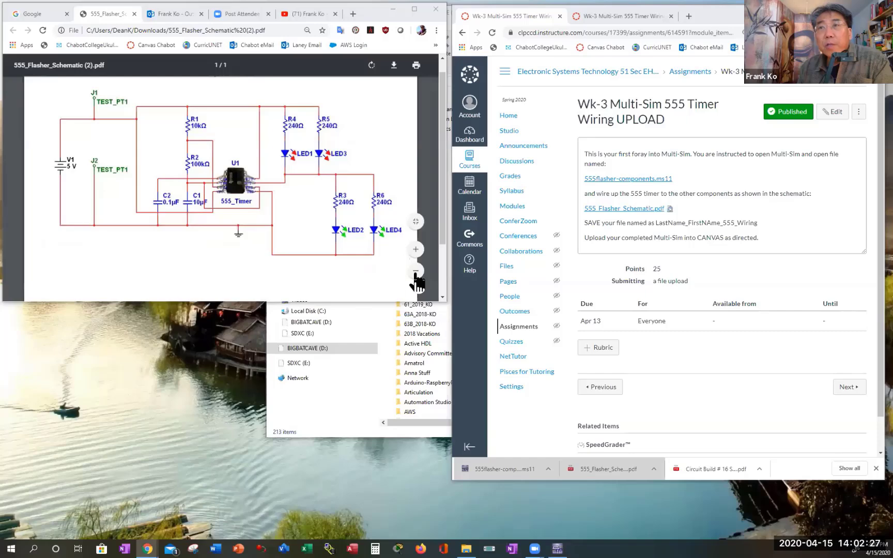
left_click(416, 272)
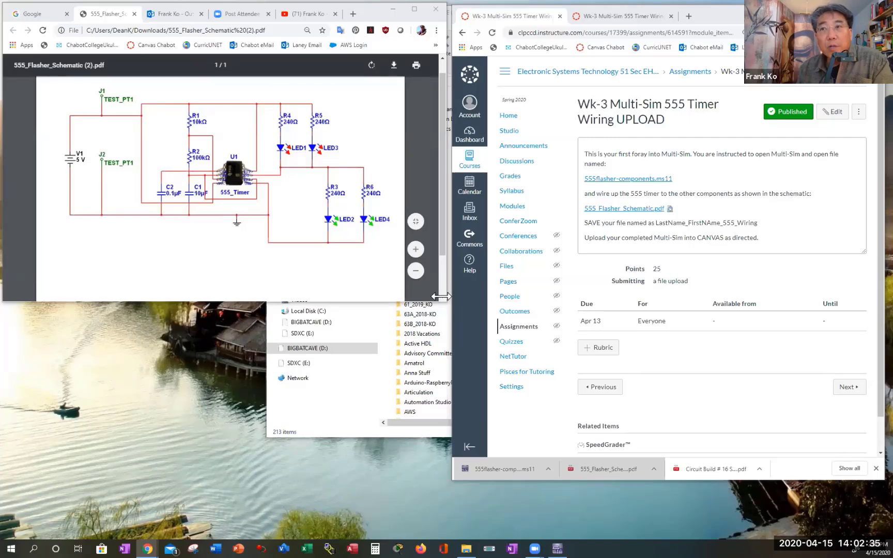
left_click_drag(442, 296, 391, 295)
left_click(133, 272)
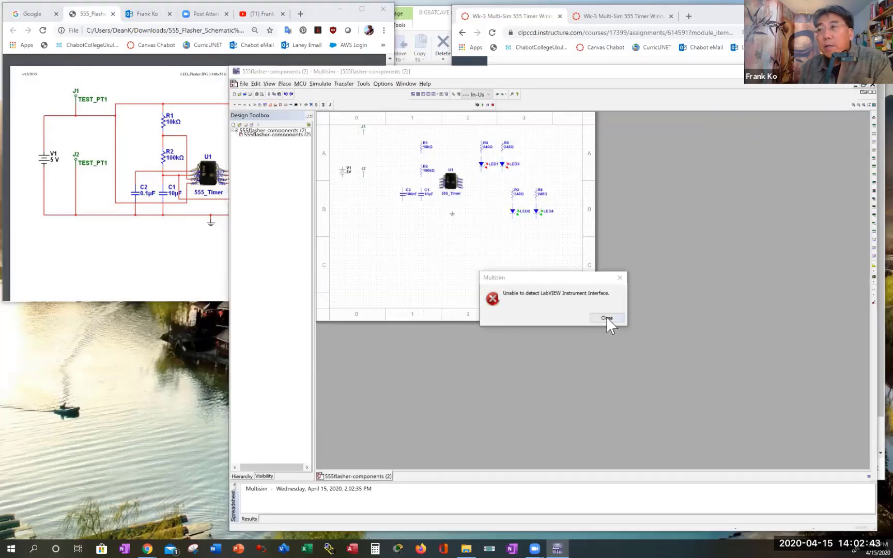
- Dismiss the LabVIEW Instrument Interface error in Multisim and enlarge the sheet view around the unwired 555 flasher components
left_click(607, 318)
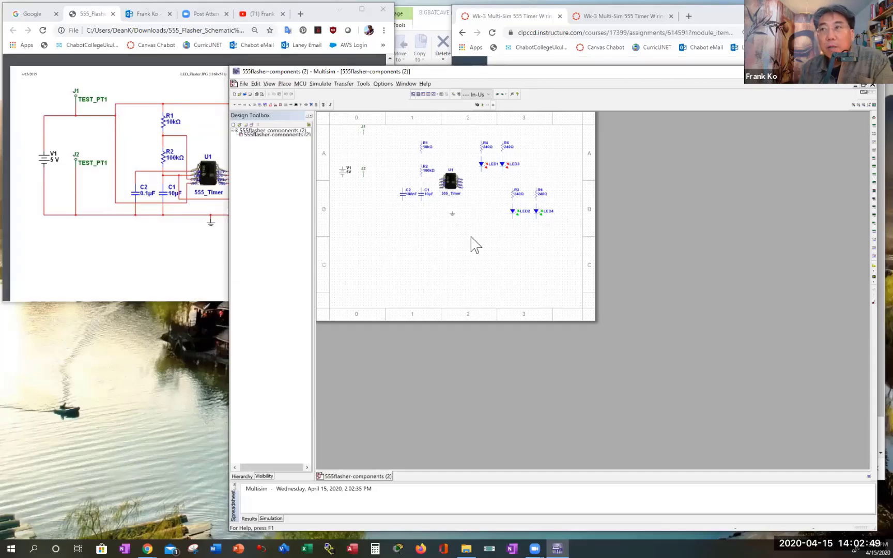
left_click(269, 83)
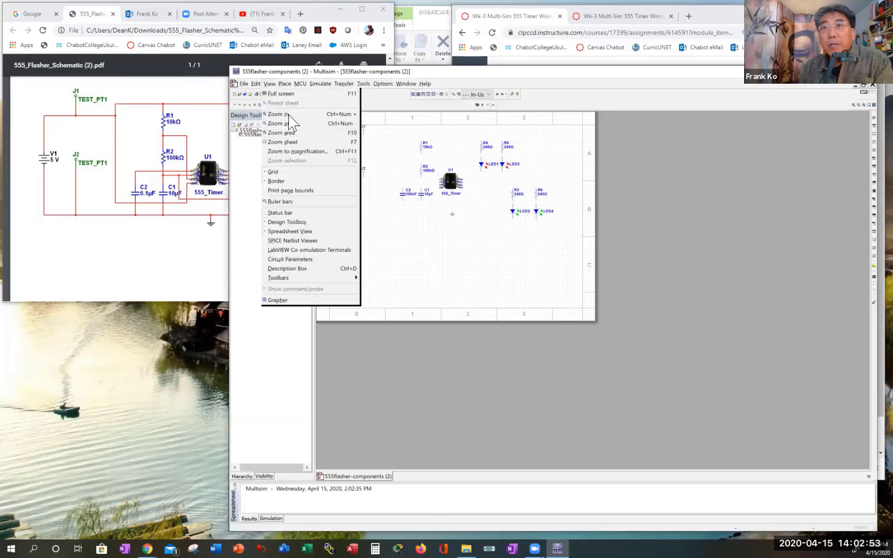
left_click(288, 114)
left_click(270, 86)
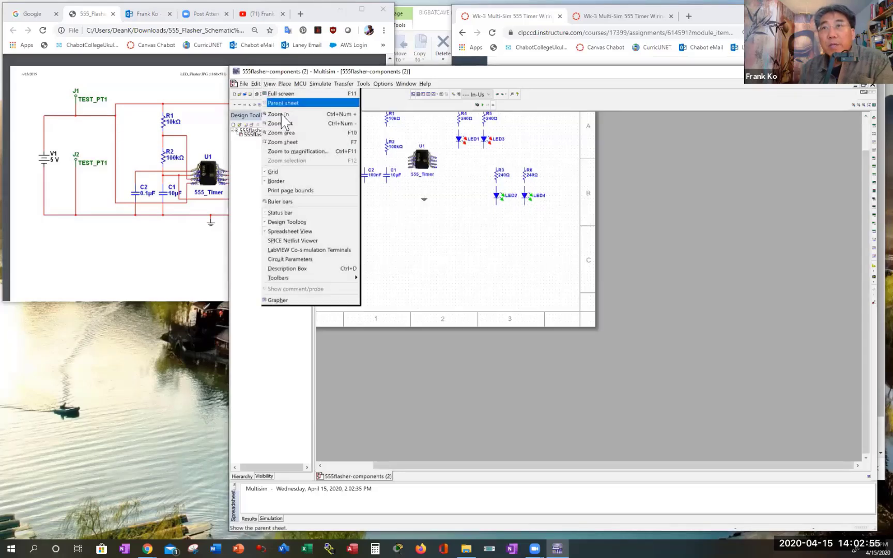
left_click(287, 114)
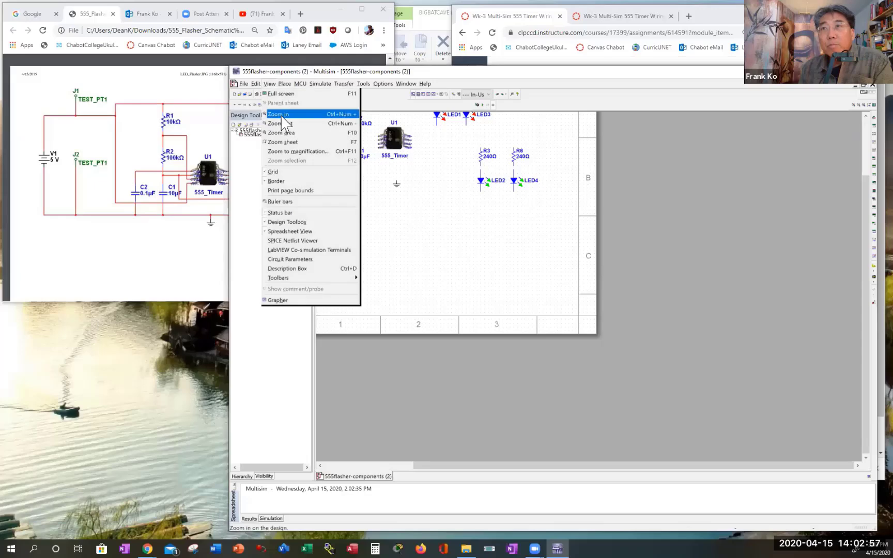
left_click(280, 115)
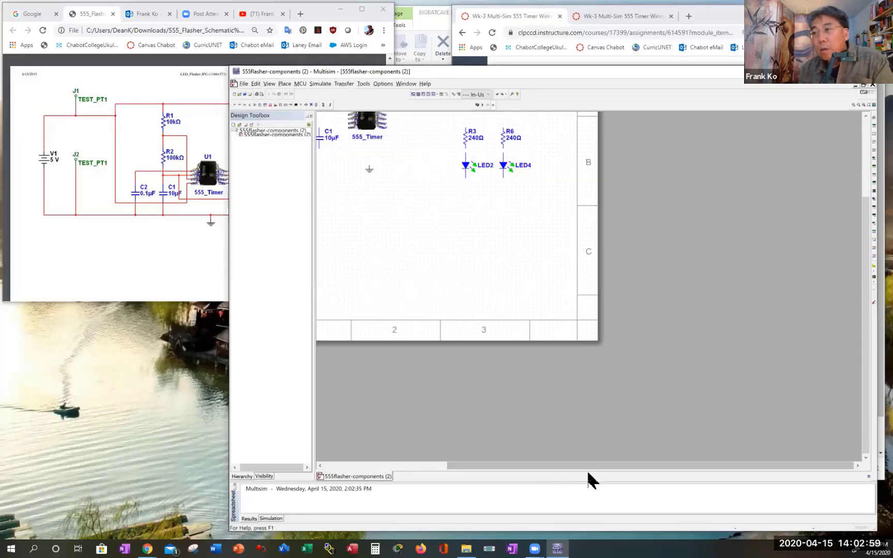
left_click_drag(586, 465, 412, 481)
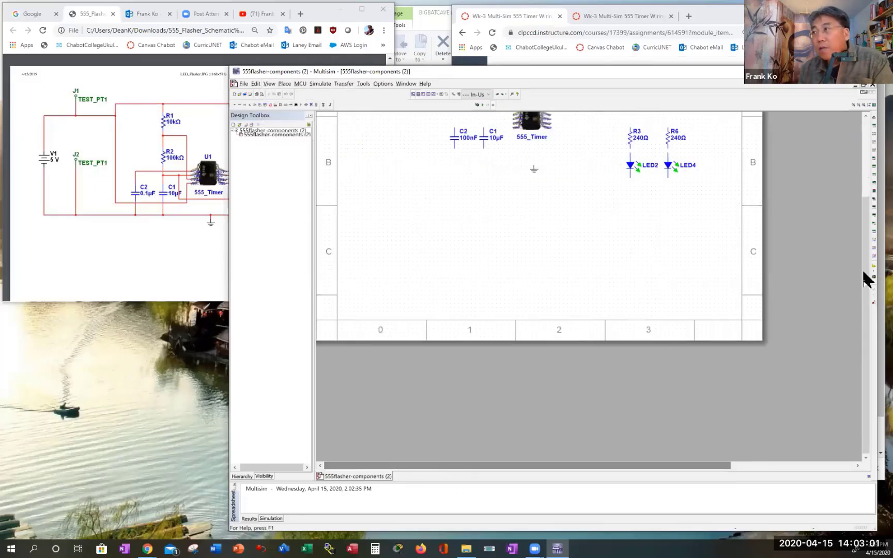
left_click_drag(863, 247, 866, 135)
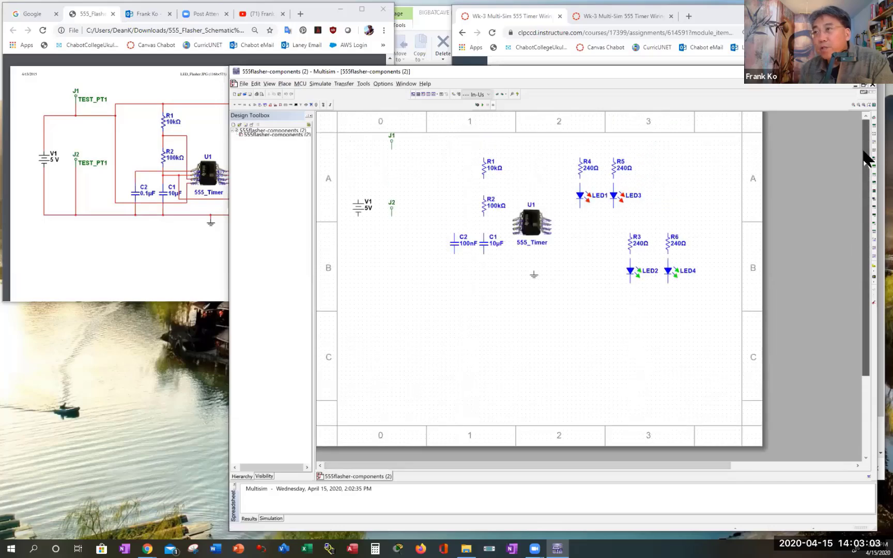
left_click(270, 84)
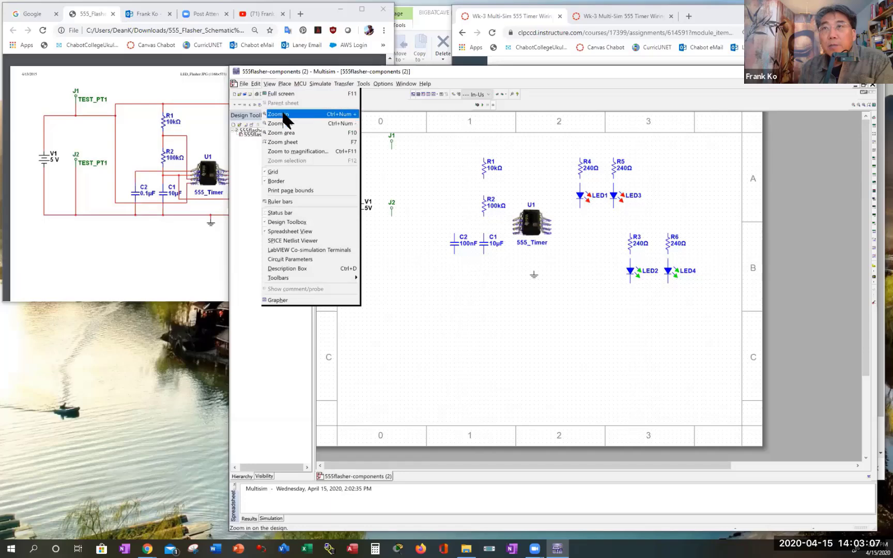
left_click(285, 115)
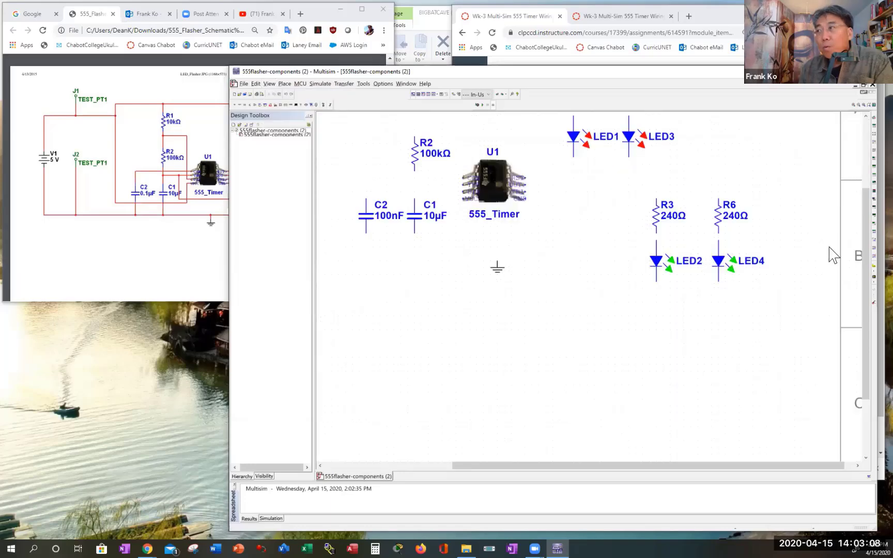
left_click(867, 170)
left_click_drag(589, 467, 530, 475)
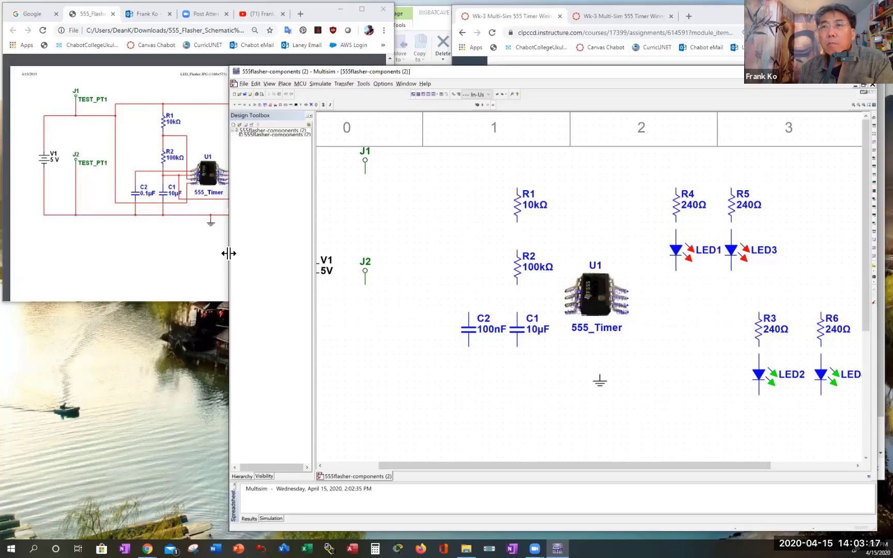
- Widen the Multisim window so every component from V1 to LED4 fits, and bring the schematic PDF window to the front
left_click_drag(229, 254, 155, 254)
left_click_drag(721, 468, 694, 468)
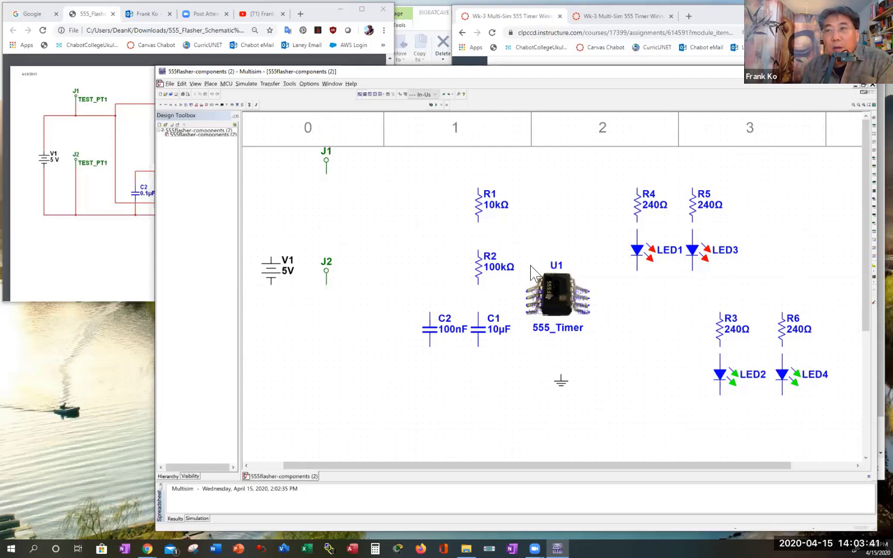
left_click(128, 267)
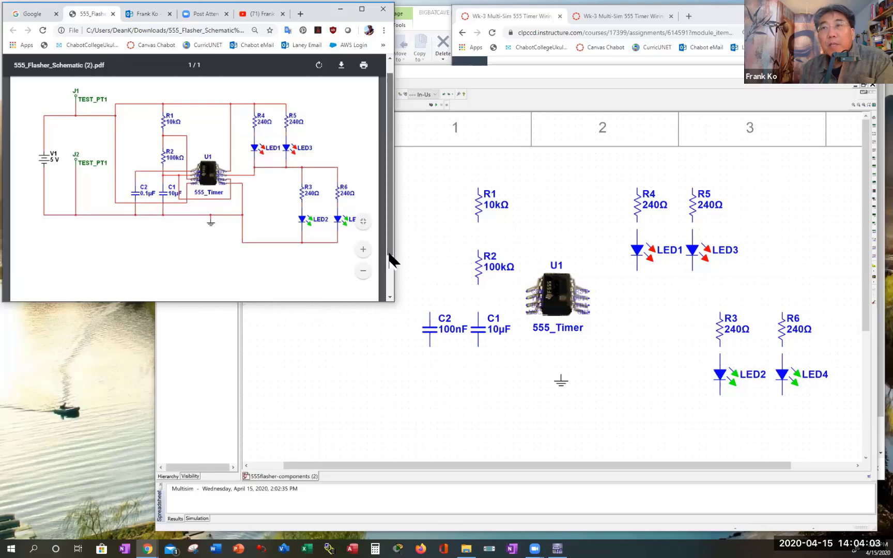
- Move the ground symbol straight down to below the level of the lower leads of LED2 and LED4
scroll(388, 259, "down", 1)
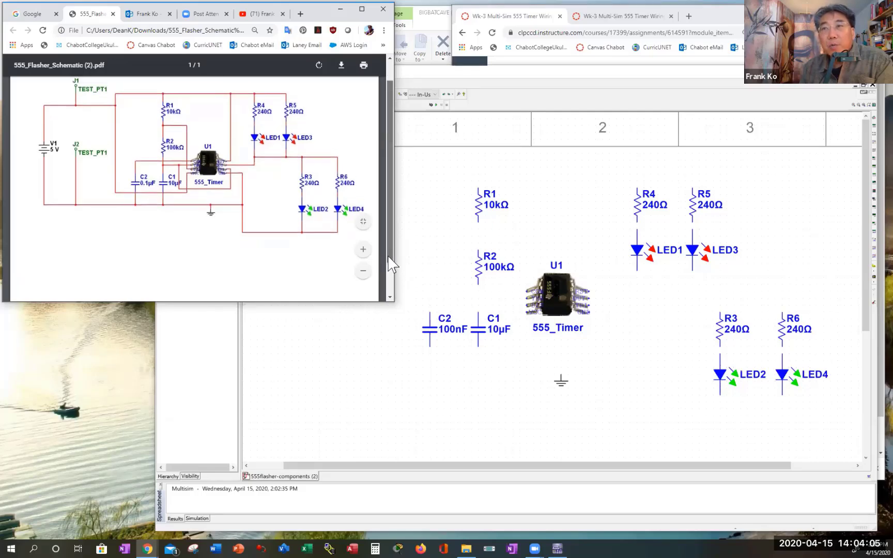
scroll(388, 243, "up", 2)
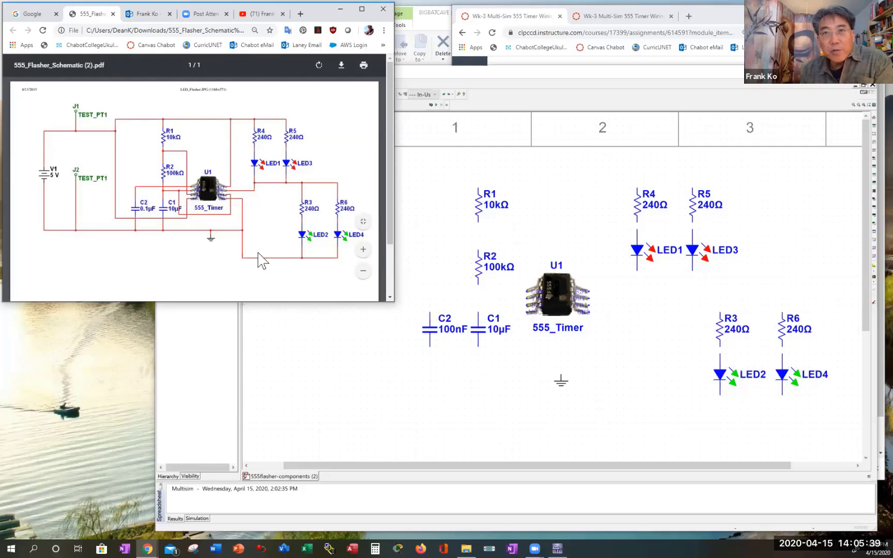
left_click(455, 380)
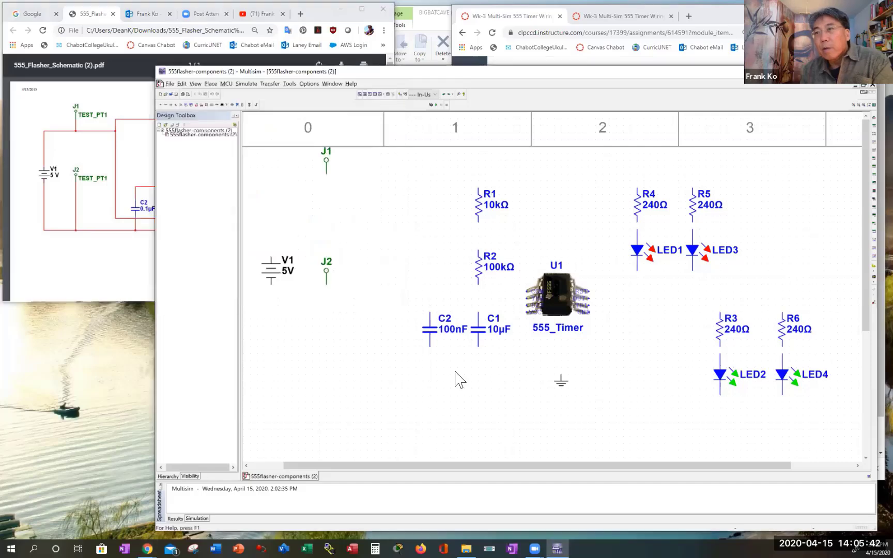
left_click(562, 385)
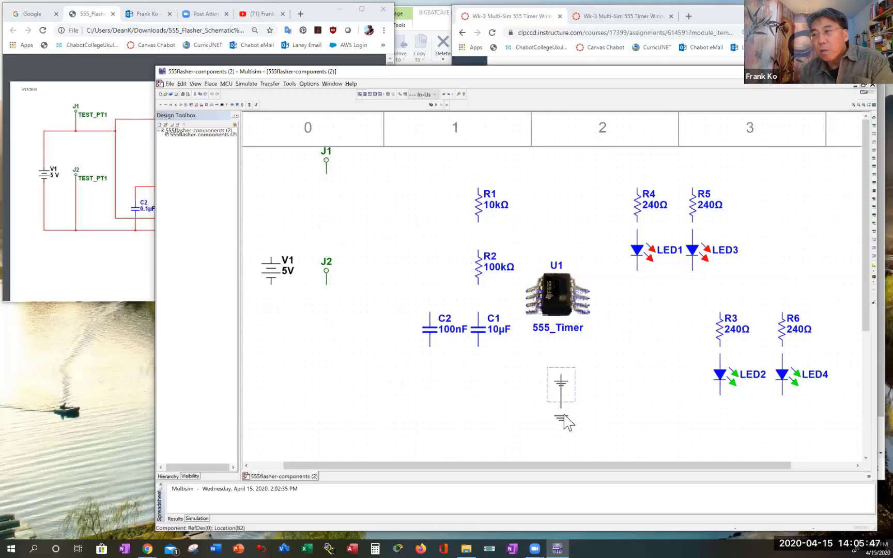
left_click_drag(565, 417, 566, 418)
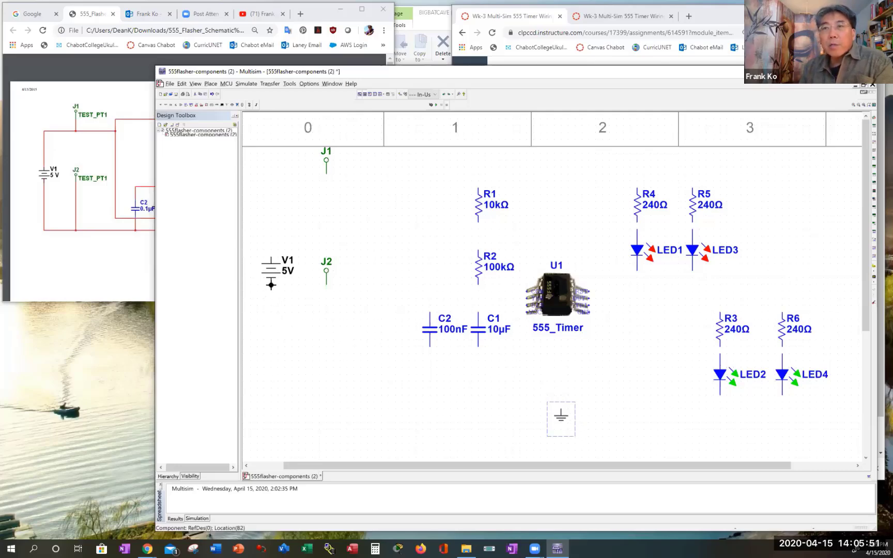
- Wire V1's negative terminal along the bottom of the circuit to LED2's lower lead
left_click(271, 283)
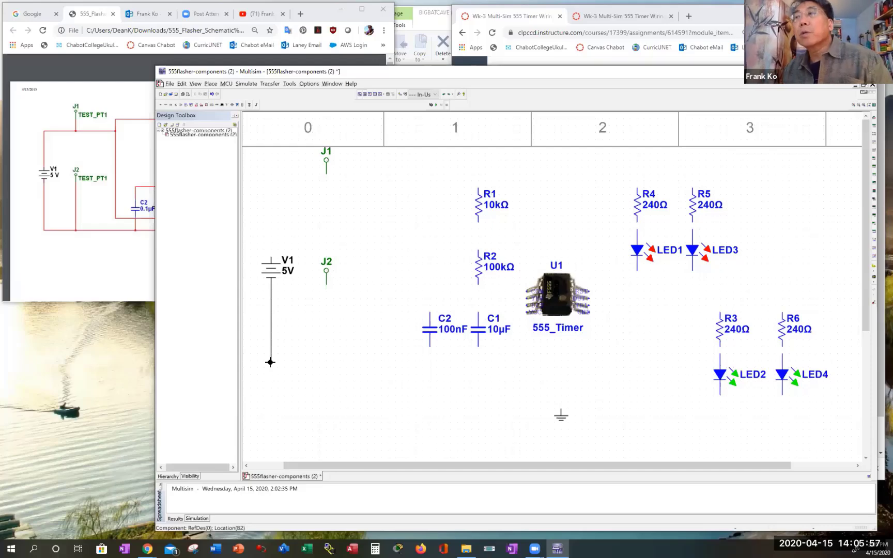
left_click(720, 396)
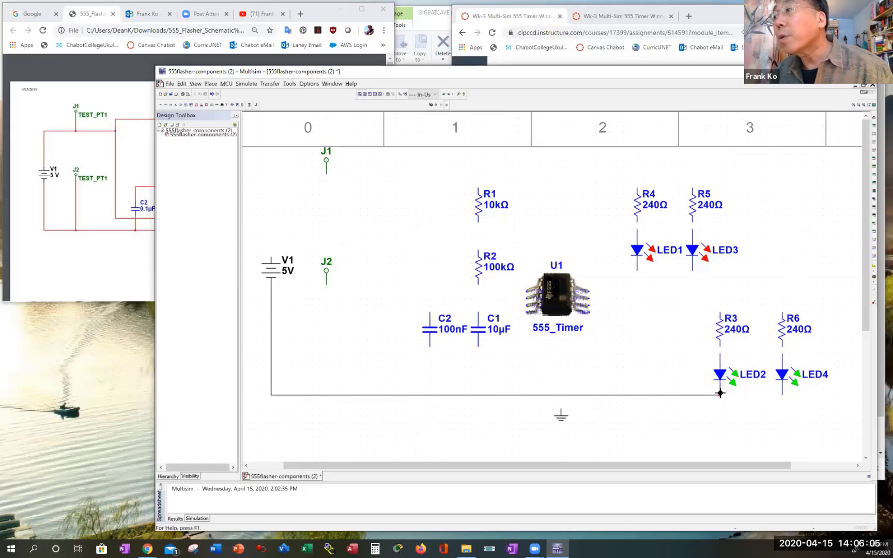
key("Escape")
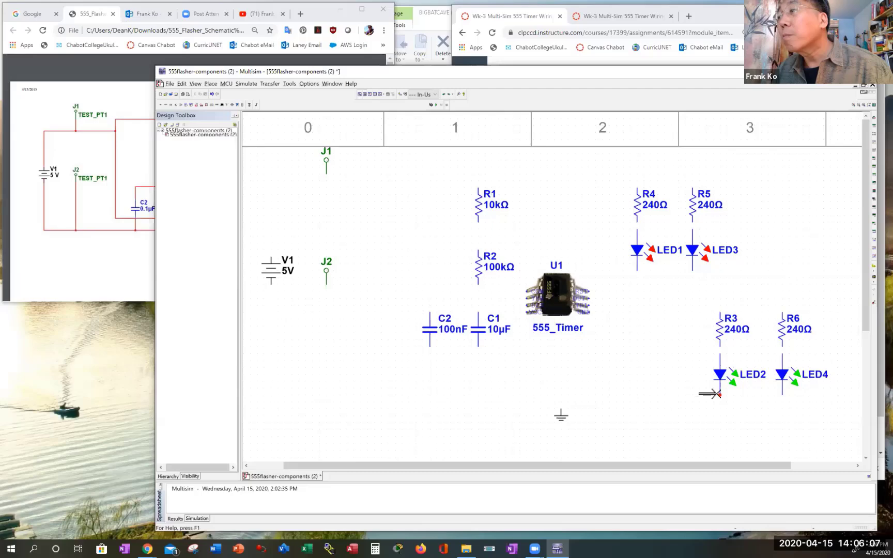
left_click(719, 395)
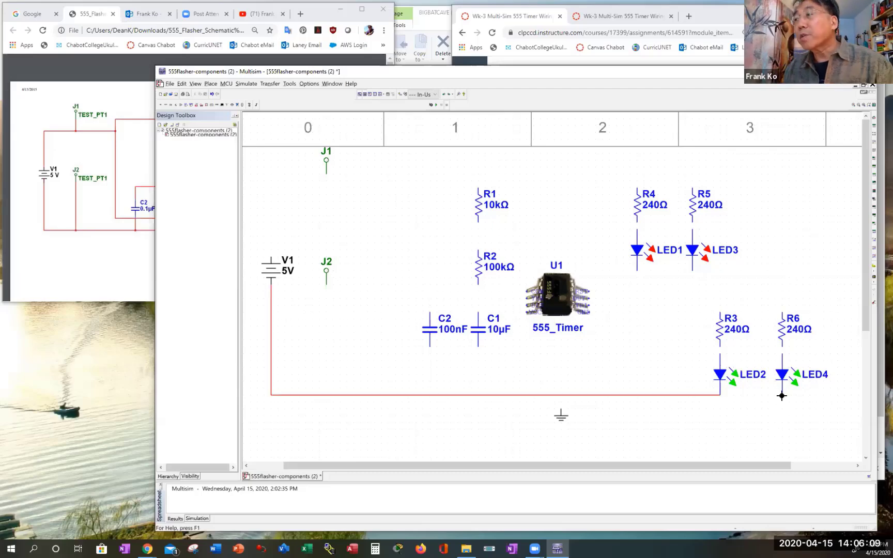
- Connect LED4's lower lead and the ground symbol to the wire between V1 and LED2
left_click(721, 395)
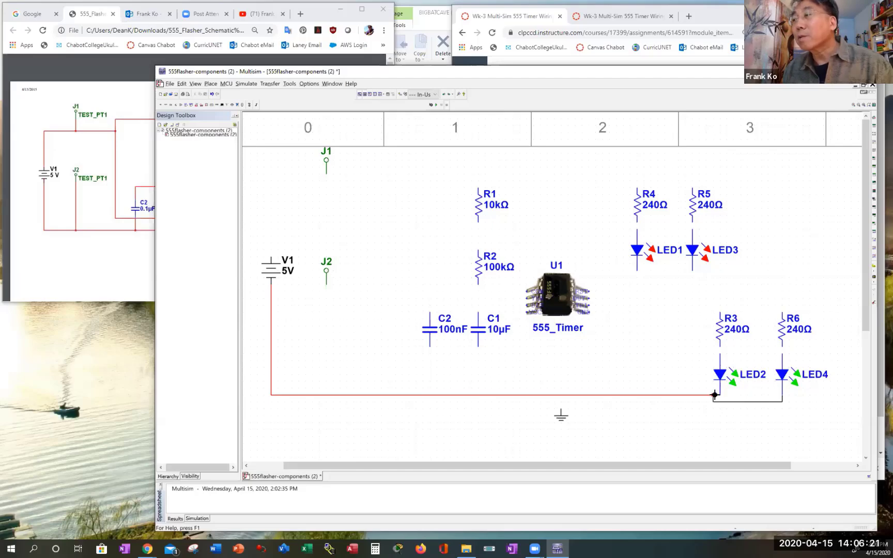
left_click(714, 395)
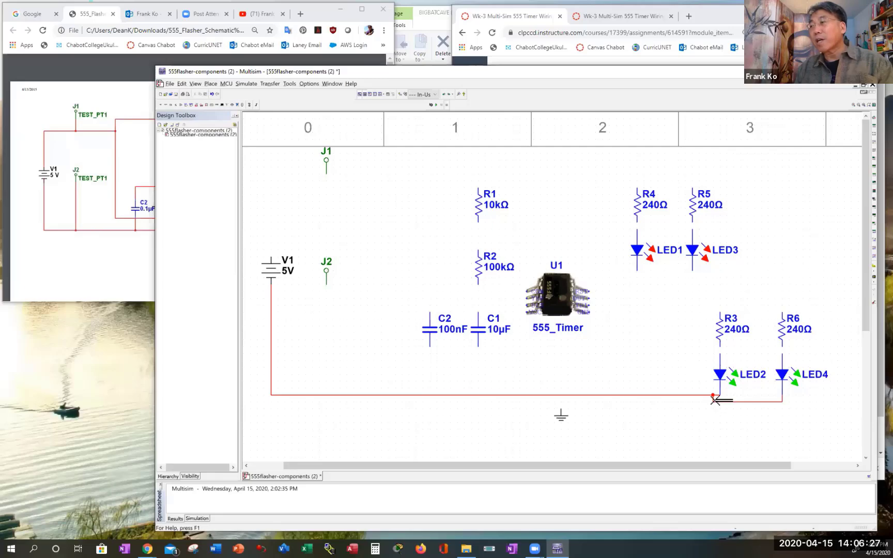
left_click(562, 406)
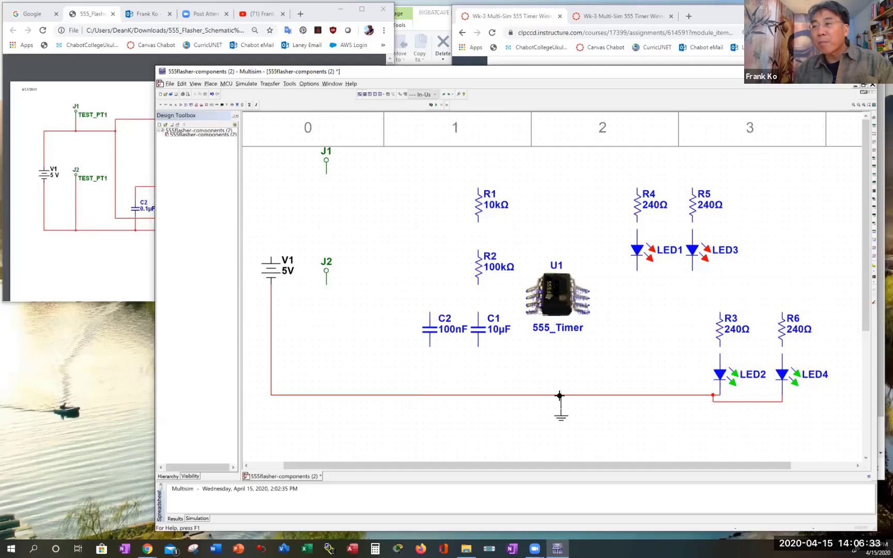
left_click(561, 394)
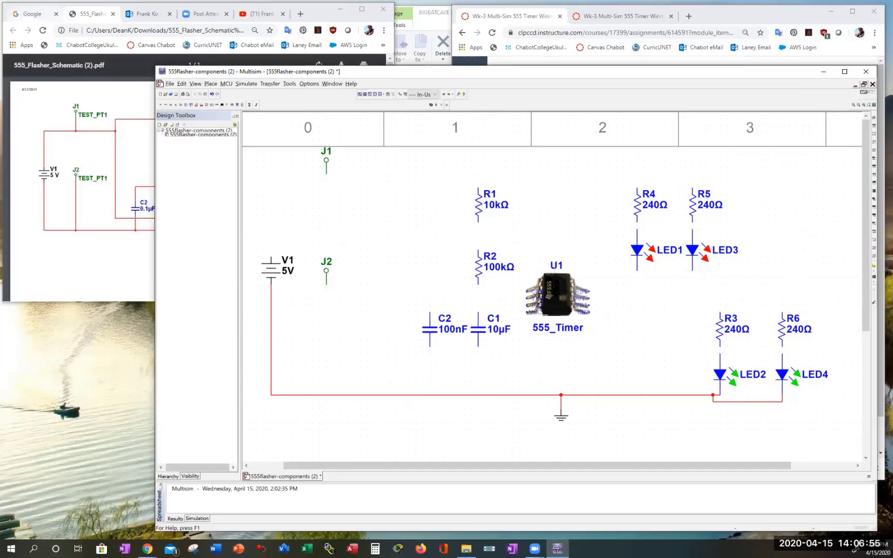
- Check the ground connections in the reference schematic and wire C1's lower lead to the ground line
left_click(76, 273)
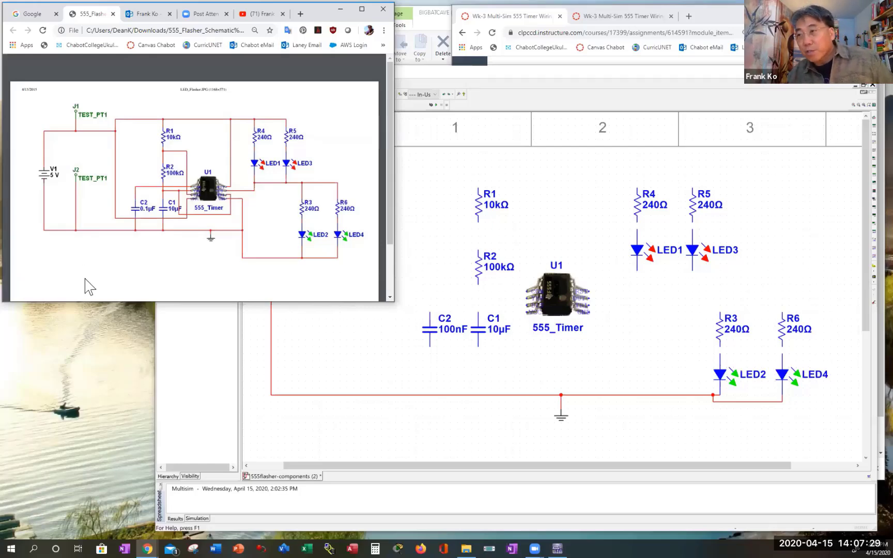
left_click(574, 396)
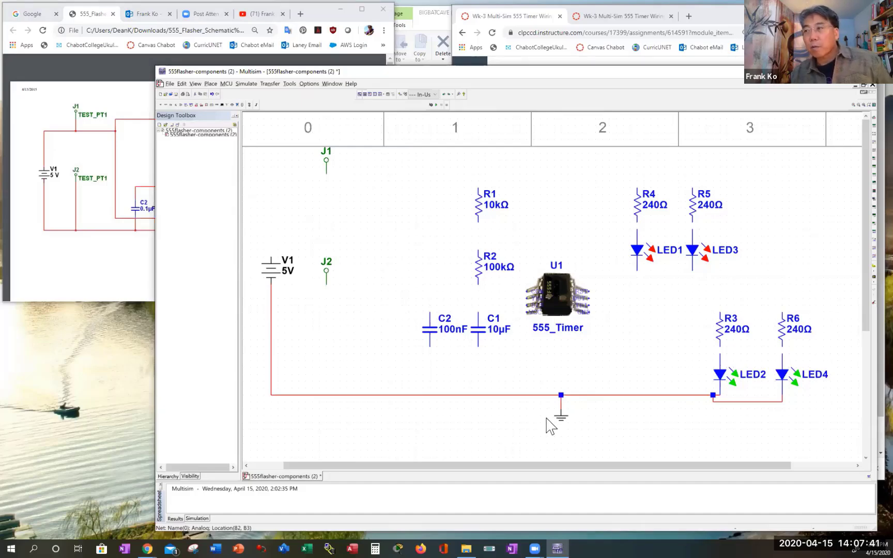
left_click(128, 266)
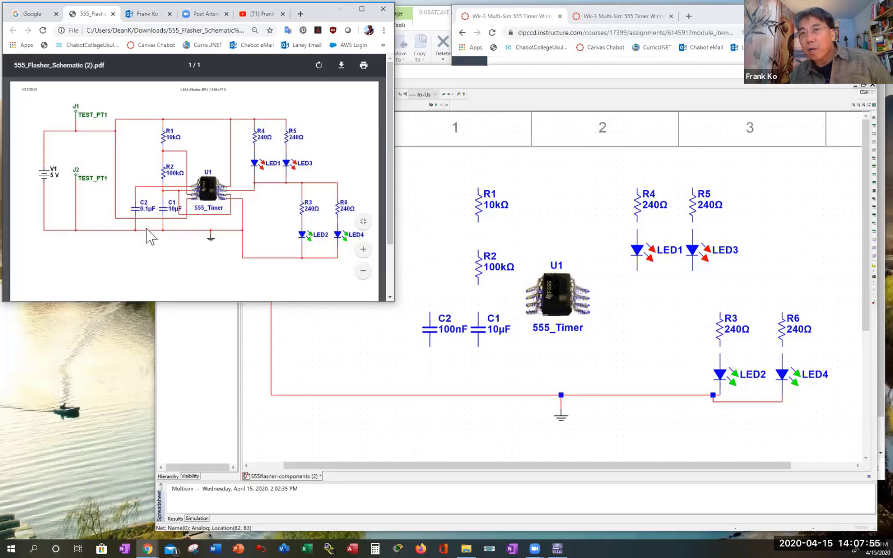
left_click(476, 379)
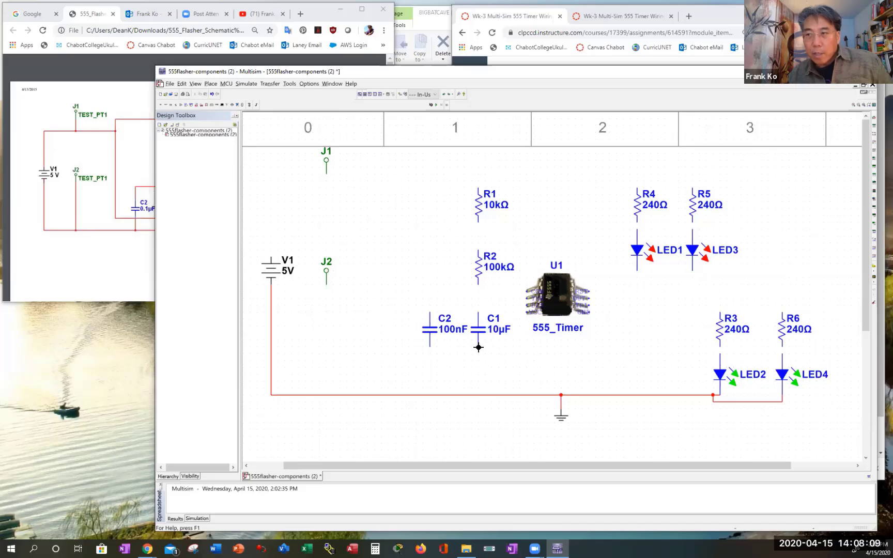
left_click(478, 348)
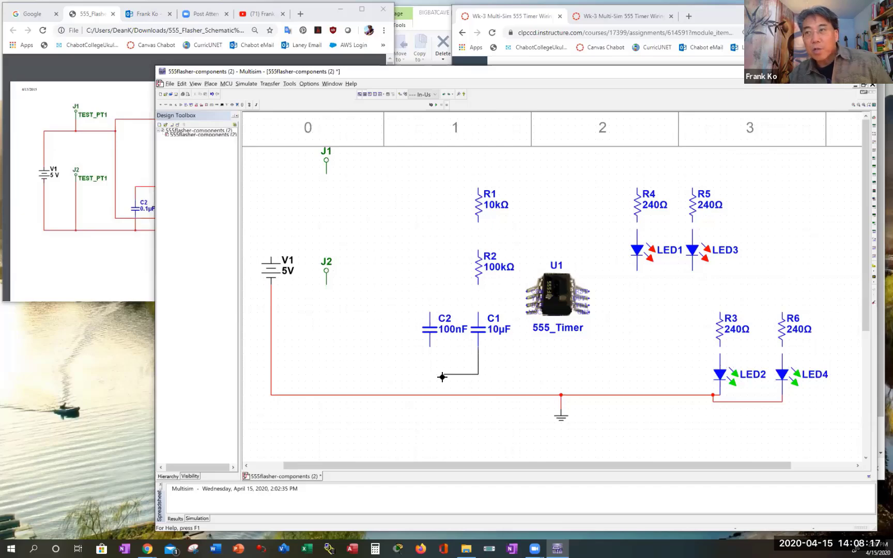
left_click(477, 395)
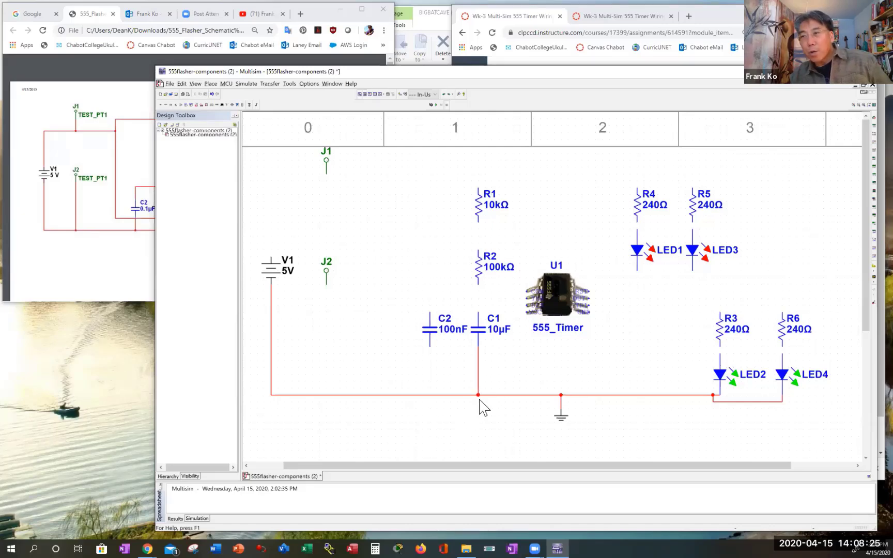
- Connect C2's lower lead and test point J2 straight down to the ground line
left_click(430, 347)
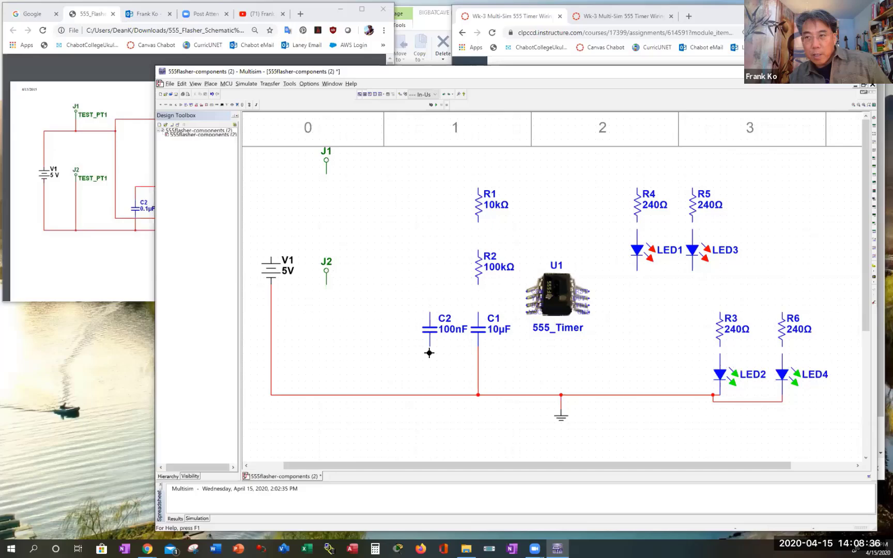
left_click(429, 395)
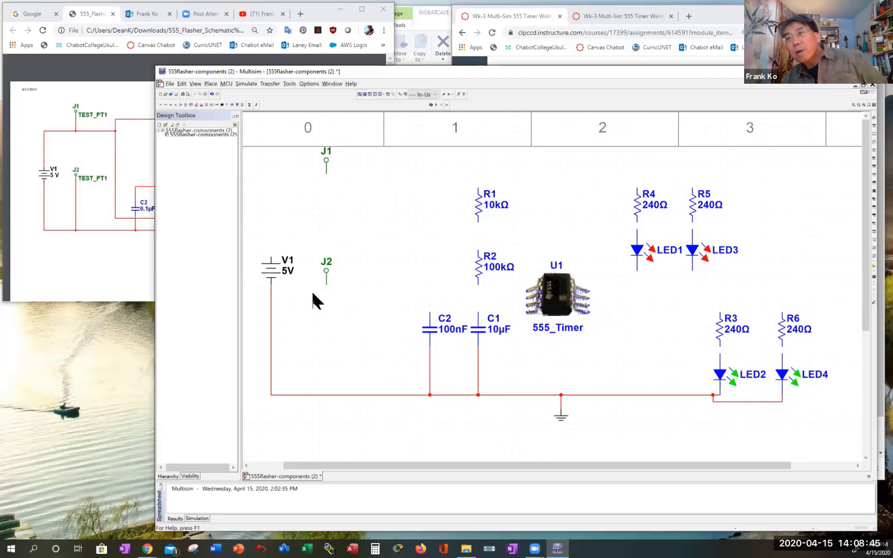
left_click(326, 285)
left_click(325, 395)
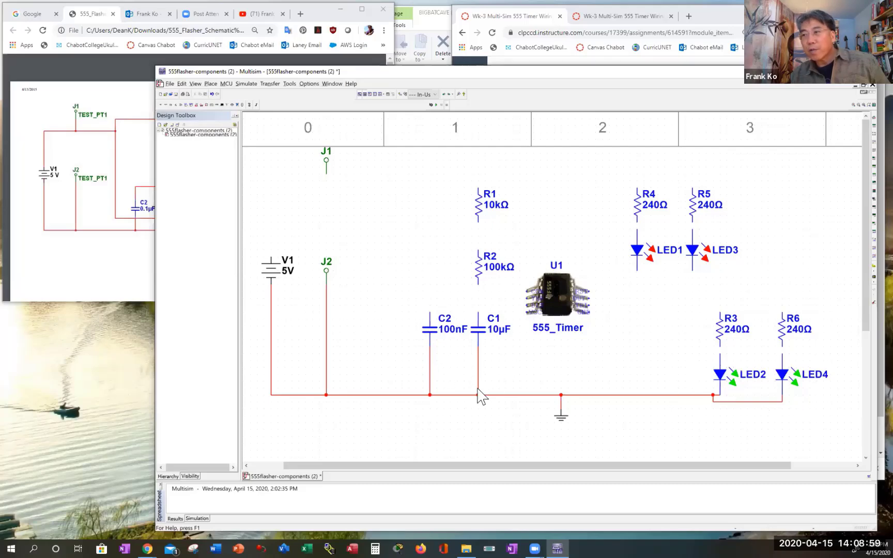
- Following the reference schematic, wire each LED's upper lead to its resistor: R3 to LED2, R6 to LED4, R4 to LED1 and R5 to LED3
left_click(77, 266)
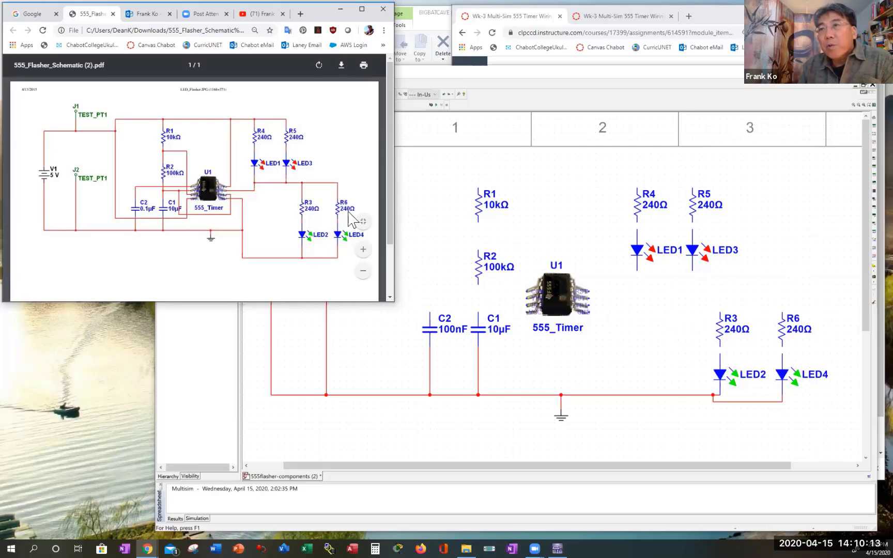
scroll(336, 228, "down", 1)
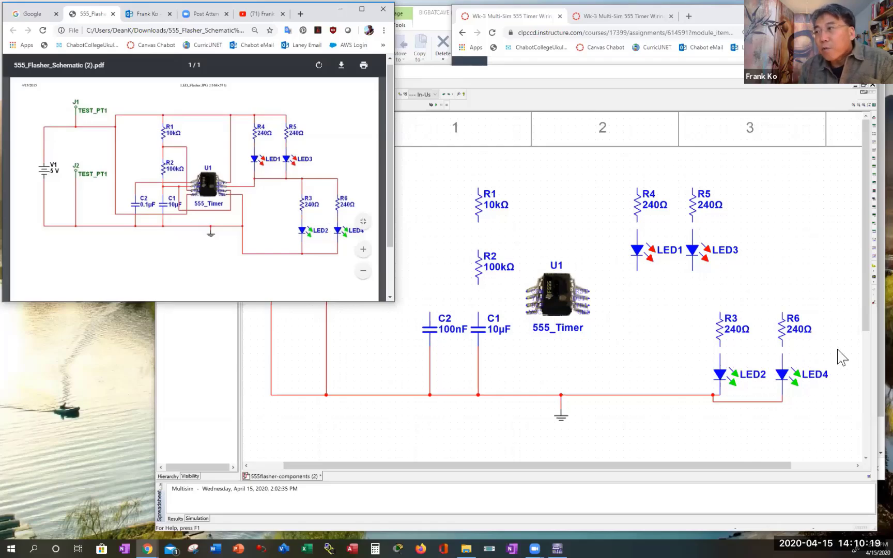
left_click(800, 359)
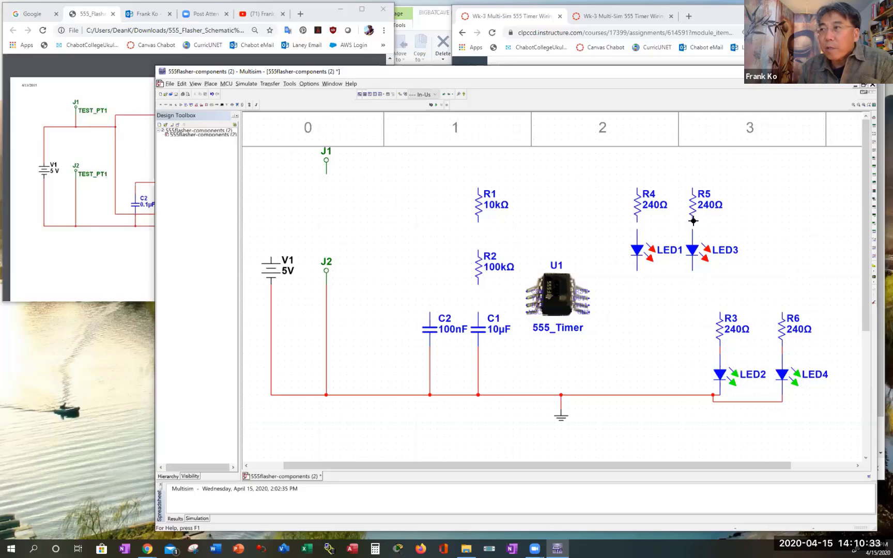
left_click_drag(693, 223, 693, 231)
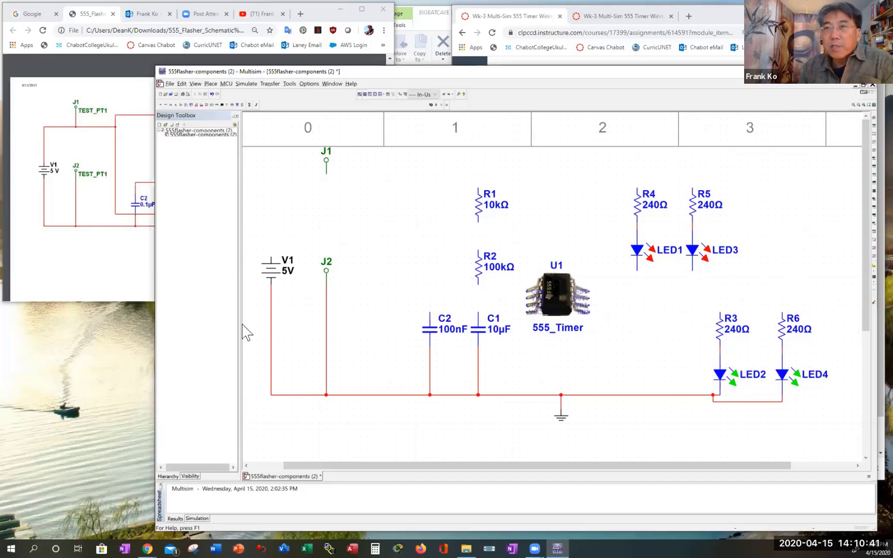
- Run a supply line from V1's positive terminal to R5's upper lead, and connect R4, R1 and test point J1 to it
left_click(96, 258)
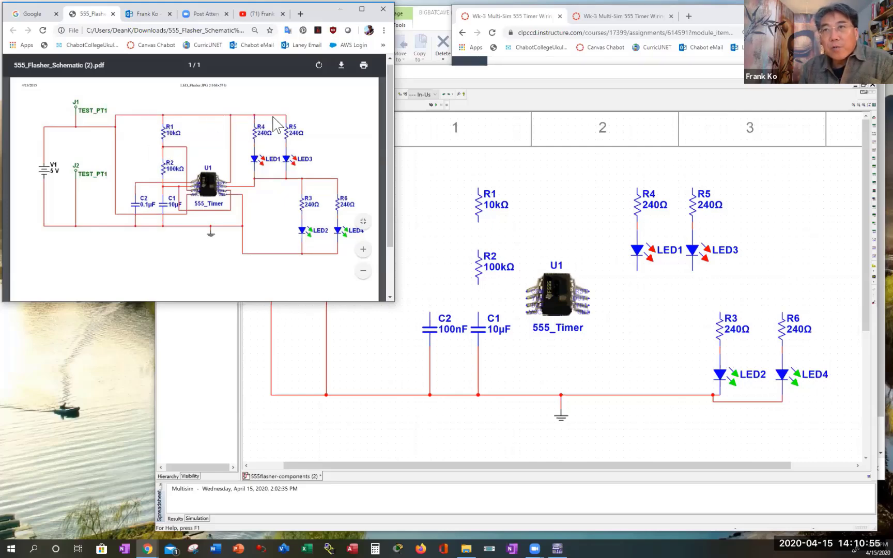
left_click(398, 344)
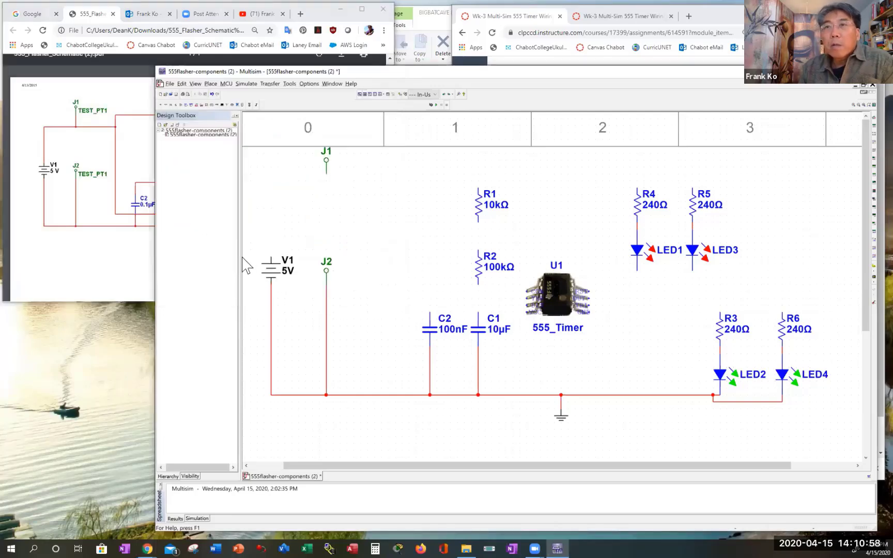
left_click(270, 256)
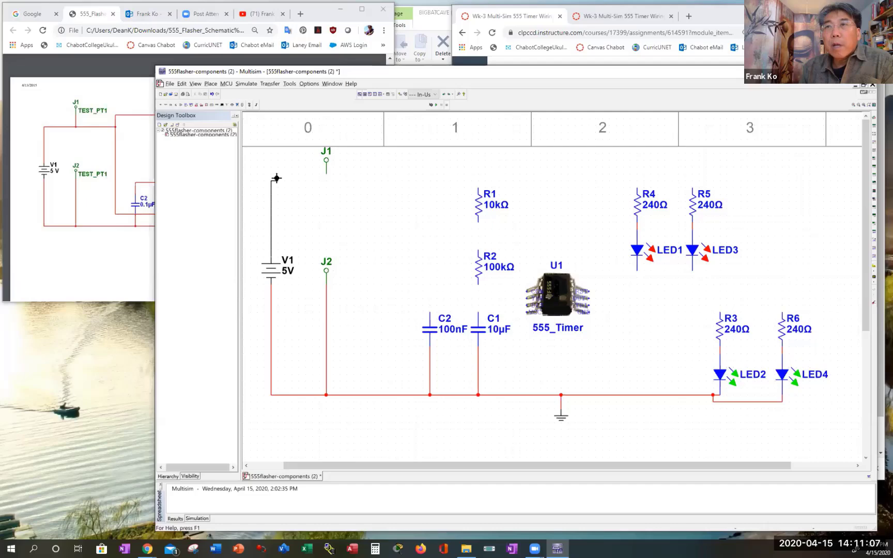
key("Escape")
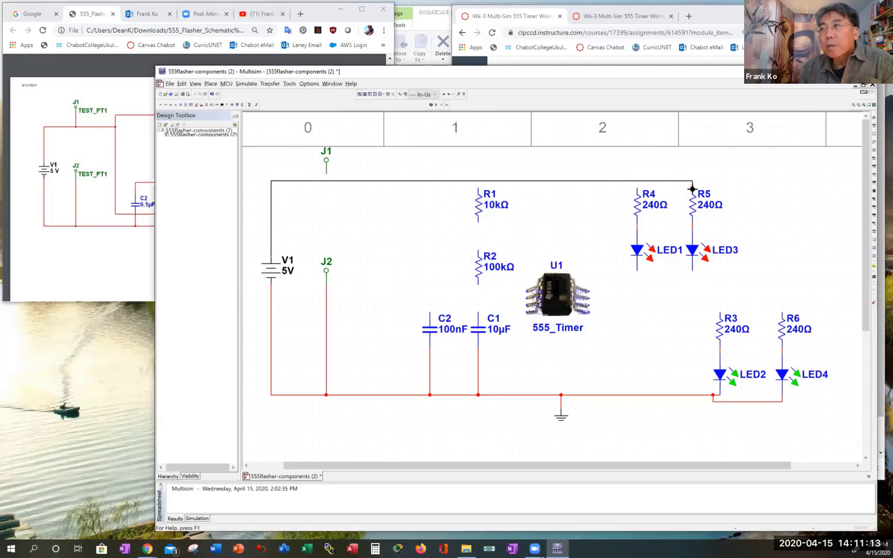
left_click(692, 188)
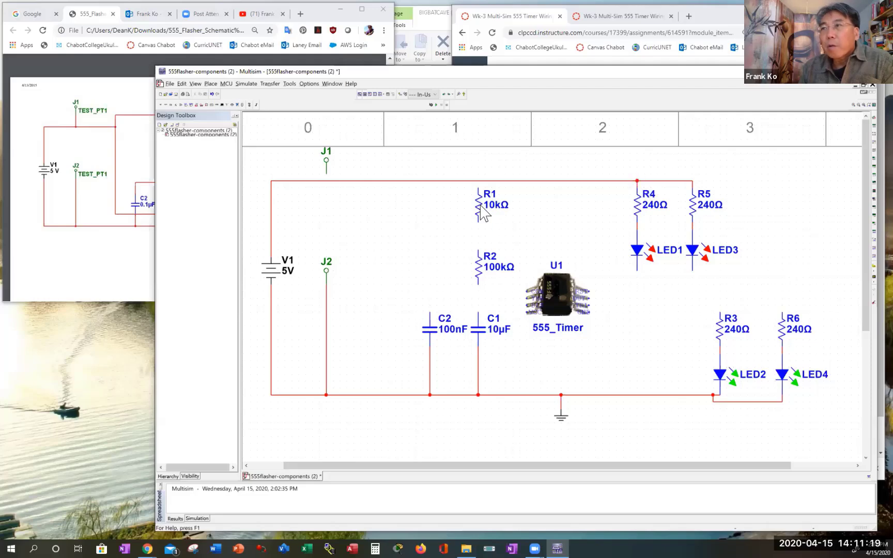
left_click(479, 180)
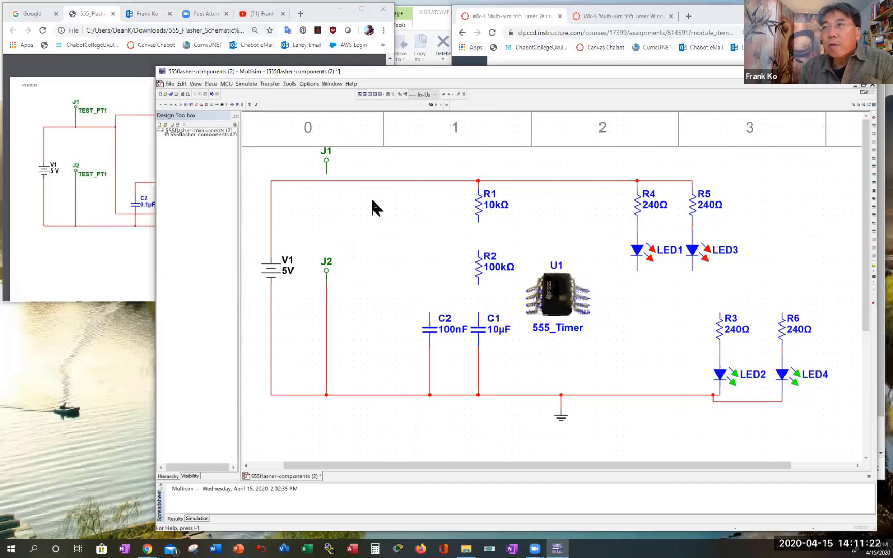
left_click(328, 180)
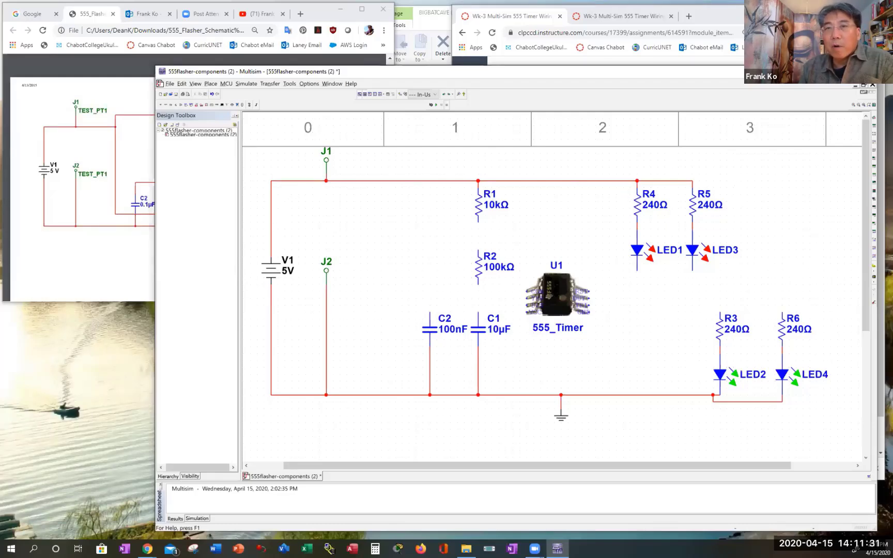
- Following the reference schematic, wire U1's uppermost right-hand pin straight up to the supply line between R1 and R4
left_click(40, 228)
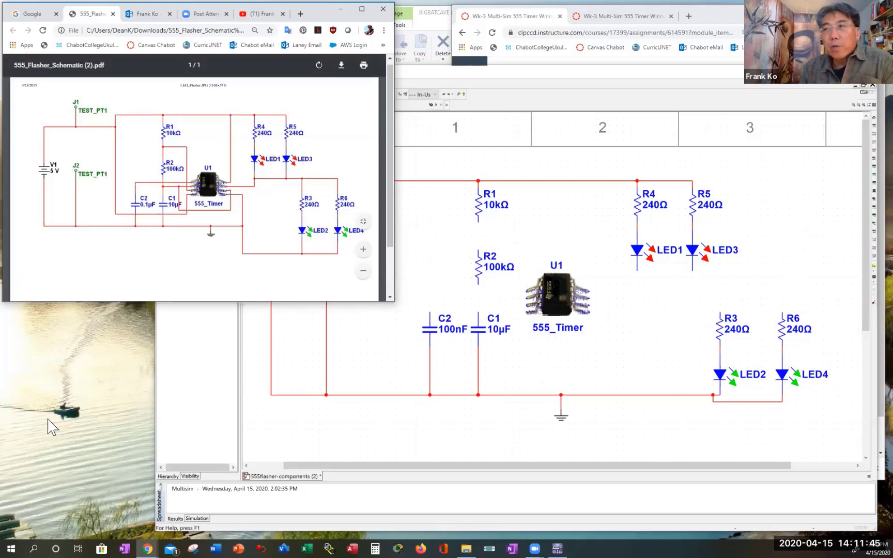
left_click(209, 339)
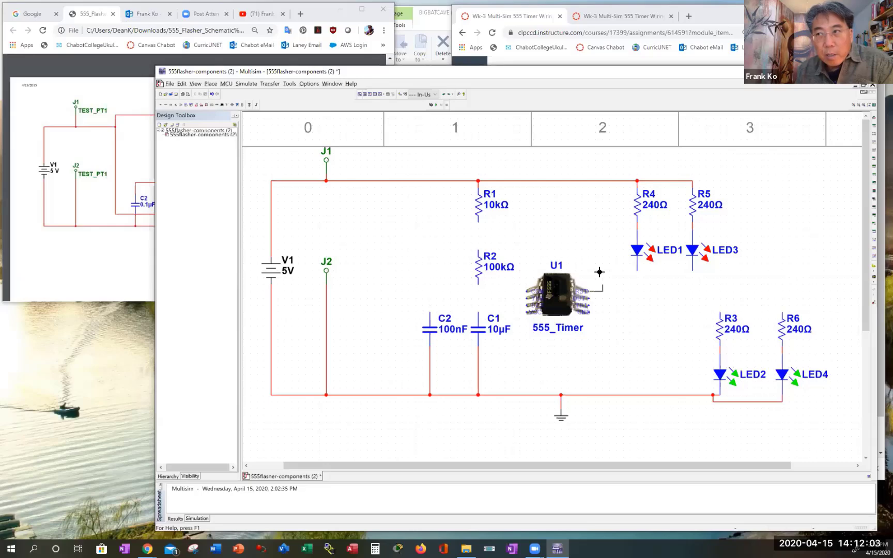
left_click(601, 180)
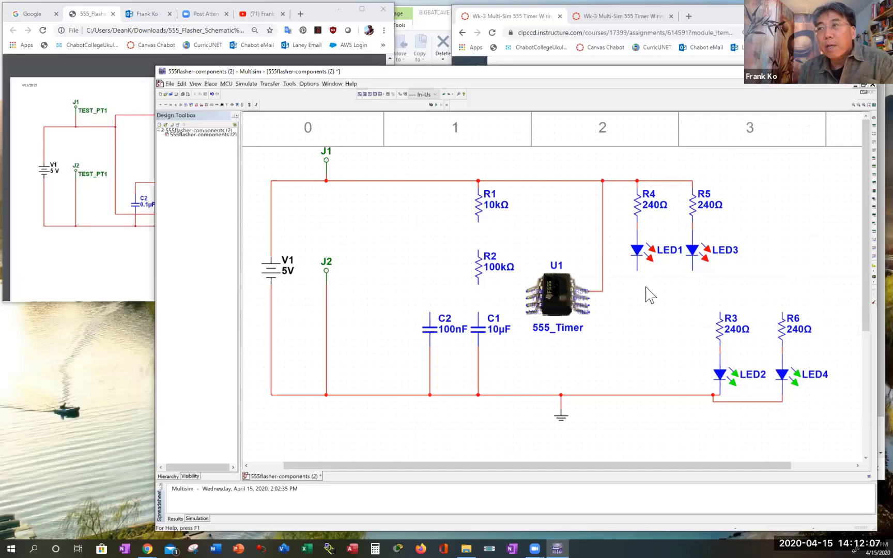
- Wire U1's lowest left-hand pin beneath C1 and C2, then up to the supply line between J1 and R1
left_click(98, 262)
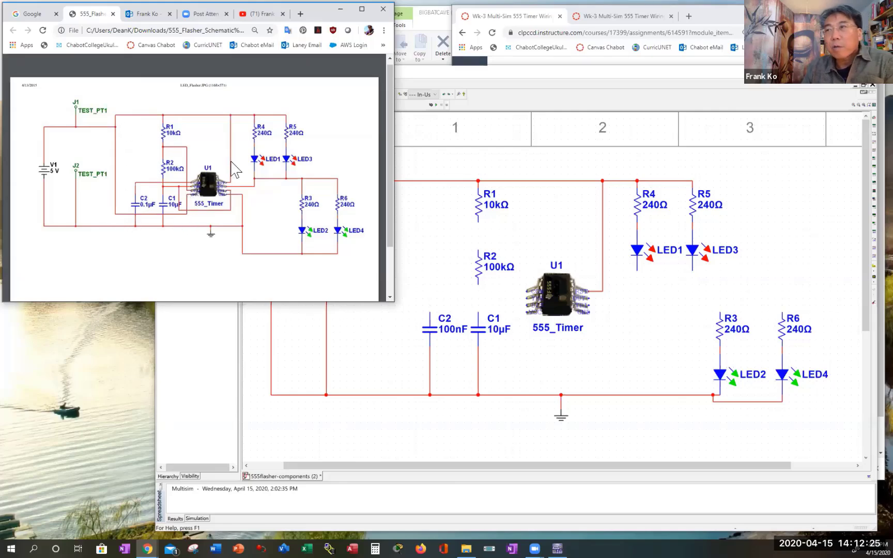
left_click(526, 163)
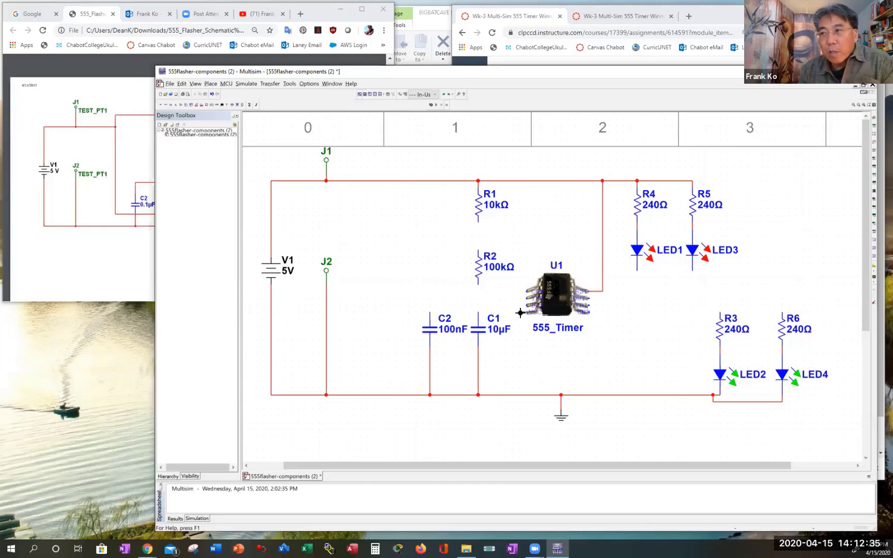
left_click(521, 321)
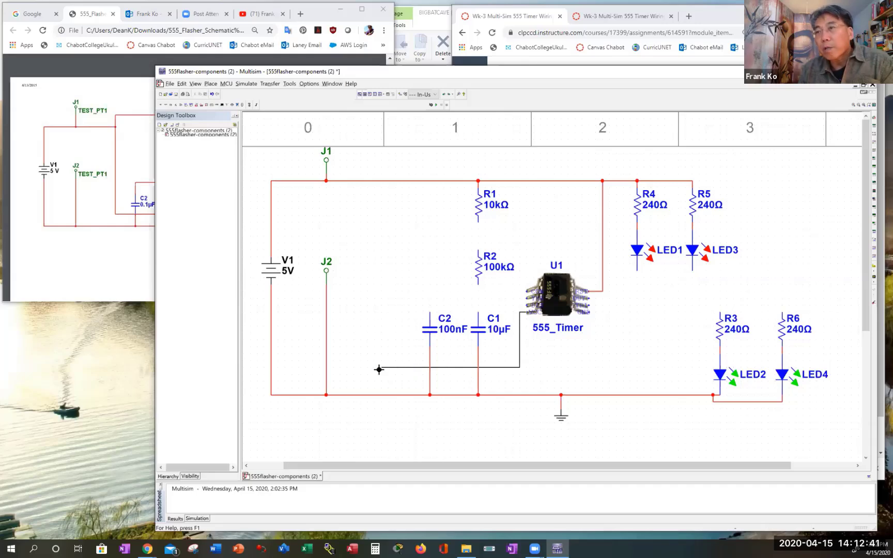
left_click(379, 181)
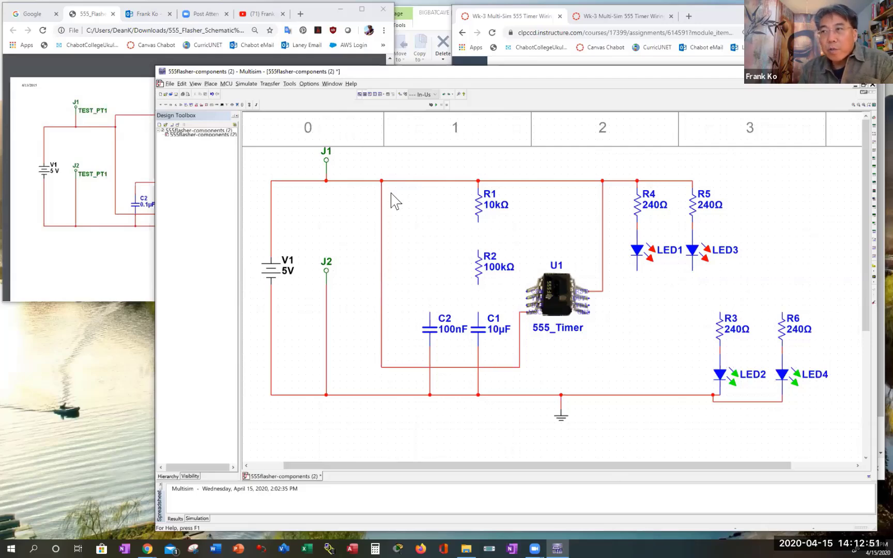
- Connect R1, R2 and C1 in series by wiring R1's lower lead to R2 and R2's lower lead to C1
left_click(118, 258)
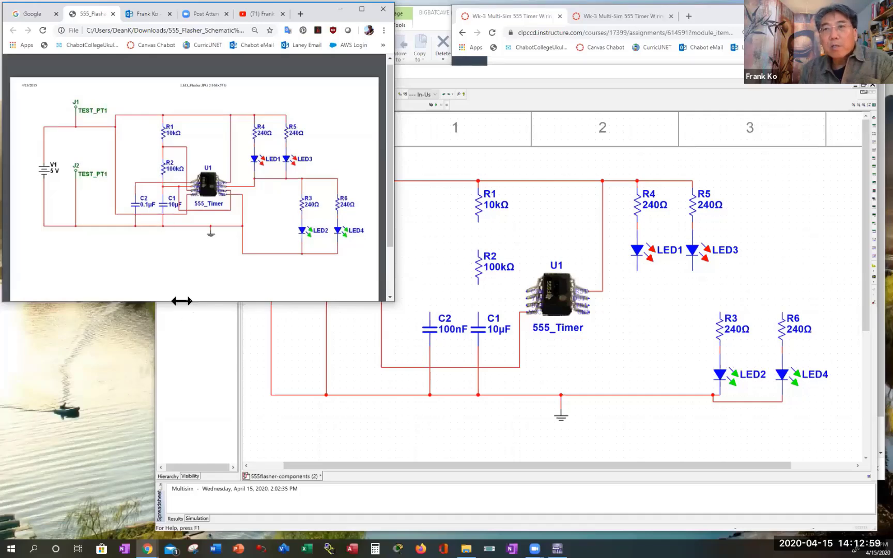
left_click(413, 290)
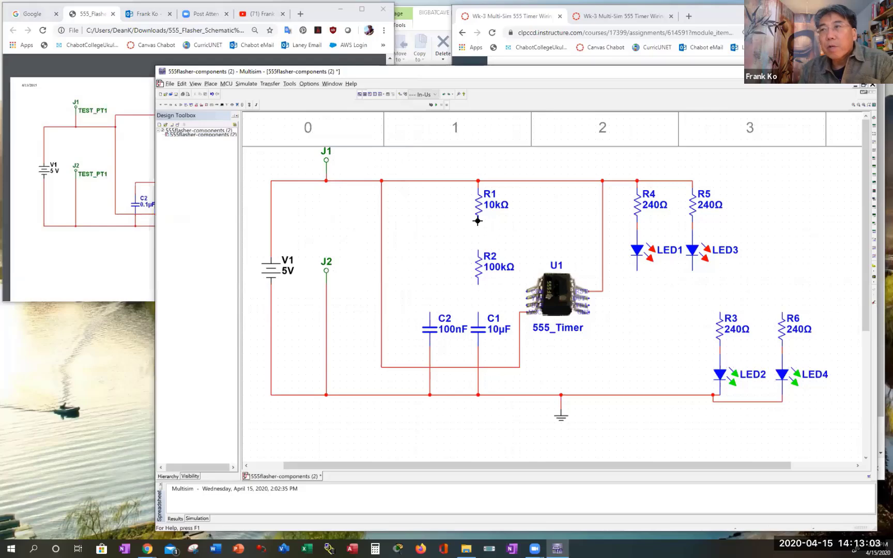
left_click(478, 247)
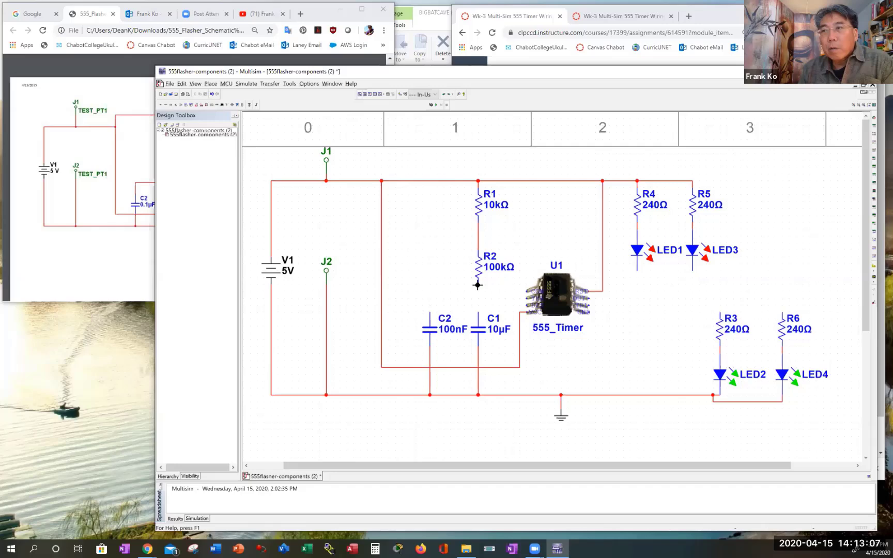
left_click(478, 312)
- Check the reference schematic and wire U1's uppermost left-hand pin to C2's upper lead, crossing the R2–C1 wire without a junction
left_click(85, 345)
left_click(91, 260)
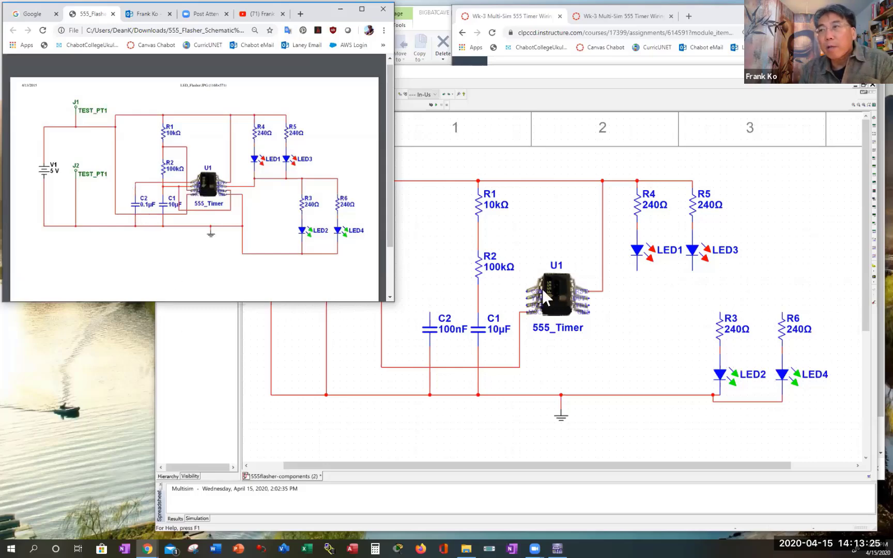
left_click(521, 299)
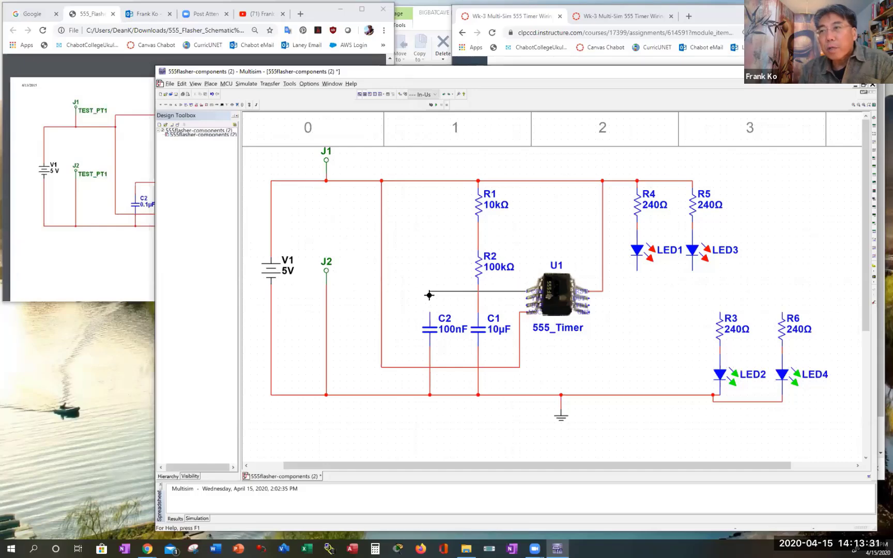
left_click(430, 313)
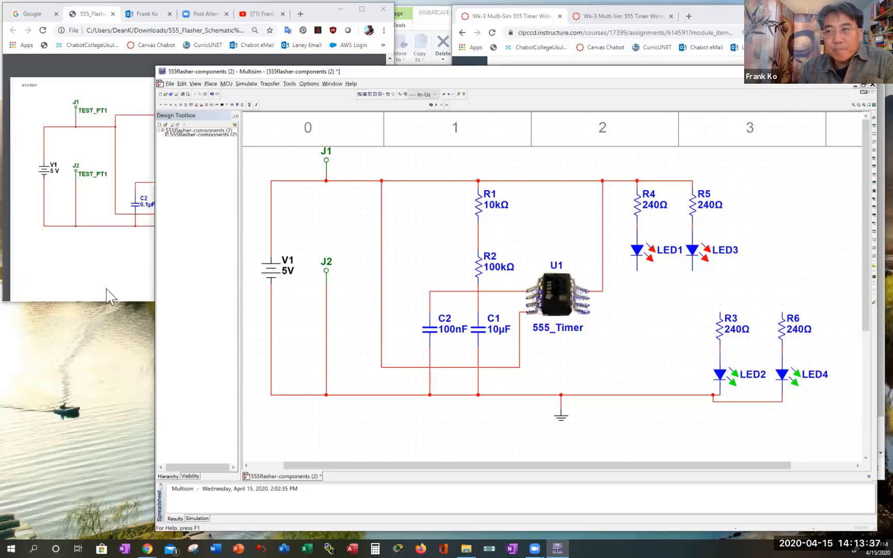
- Wire U1's second right-hand pin to R6's upper lead, and join R3's upper lead and the lower leads of LED3 and LED1 to it
left_click(77, 274)
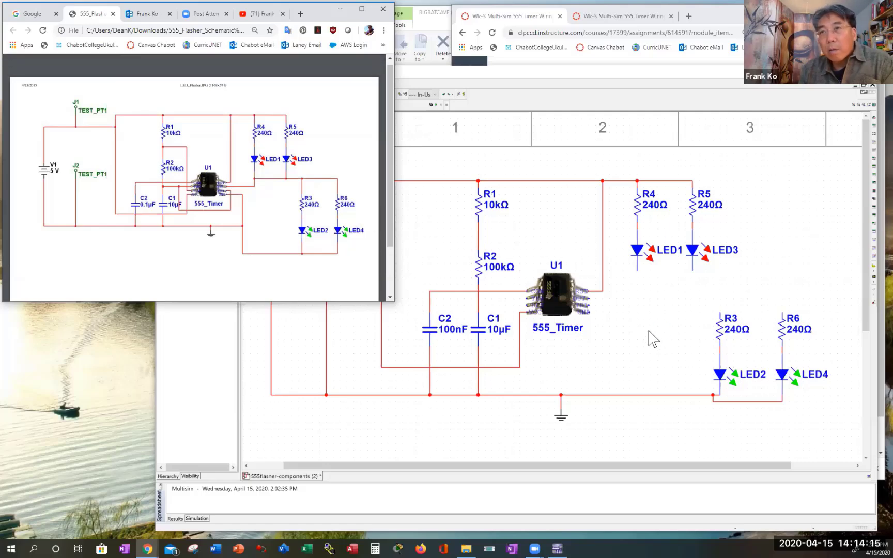
left_click(589, 300)
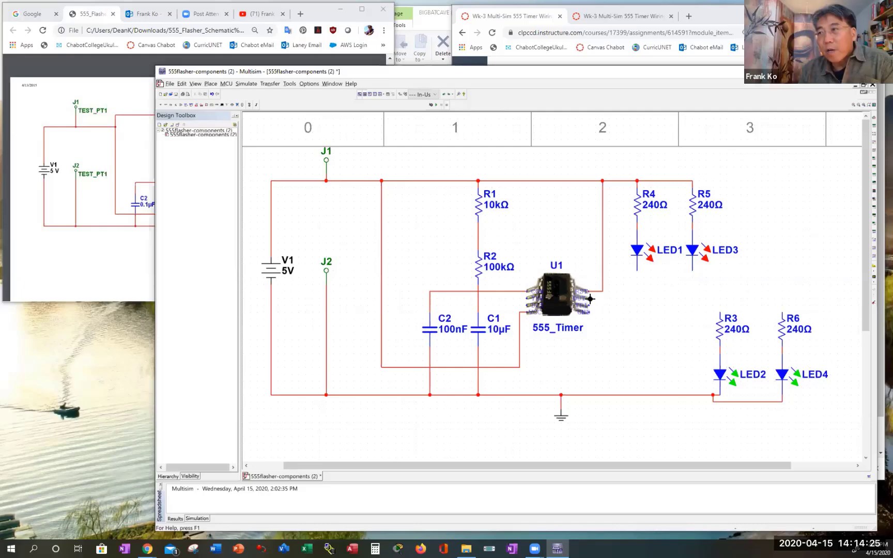
left_click(590, 299)
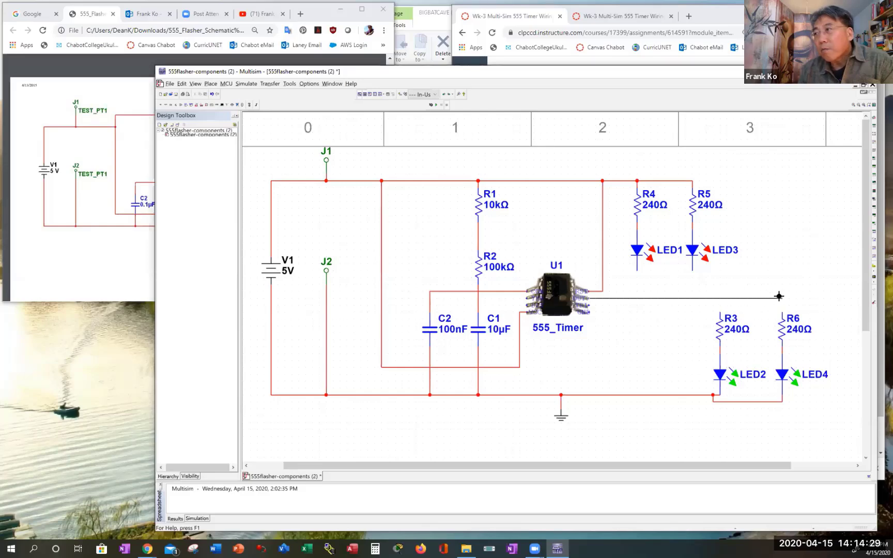
left_click(781, 311)
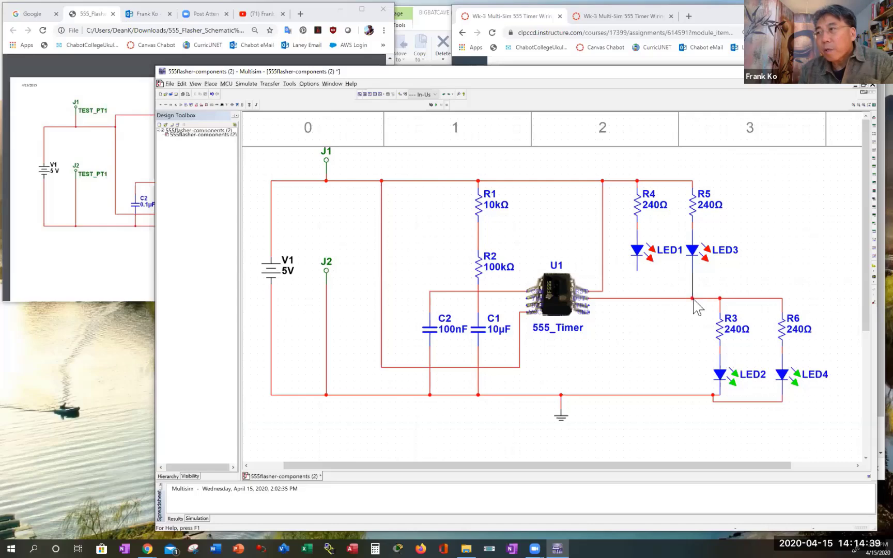
left_click(693, 299)
left_click(638, 270)
left_click(637, 300)
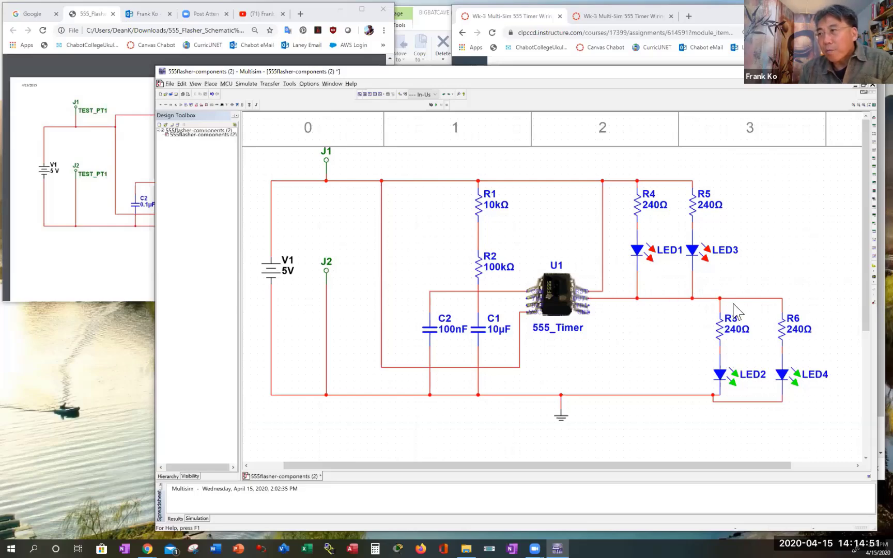
- Following the reference schematic, wire U1's lowest right-hand pin down to the ground line between the ground symbol and LED2
left_click(106, 271)
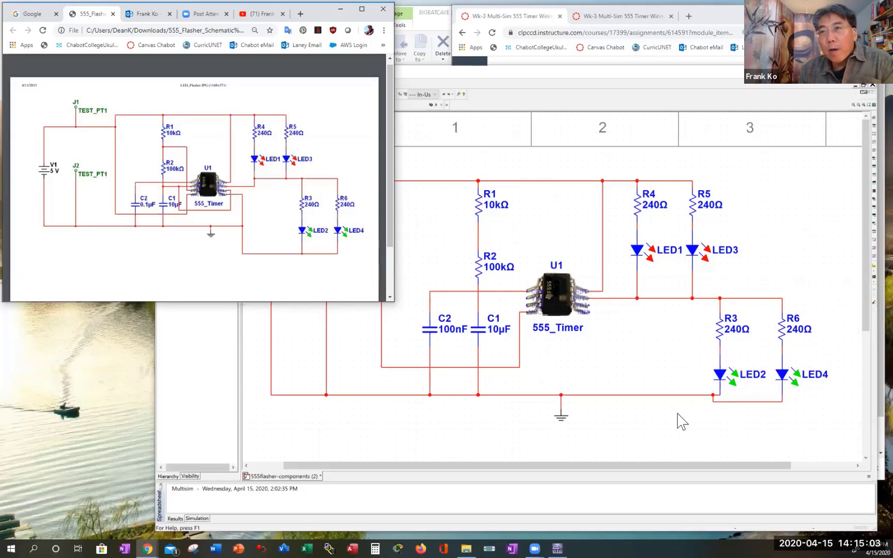
left_click(558, 403)
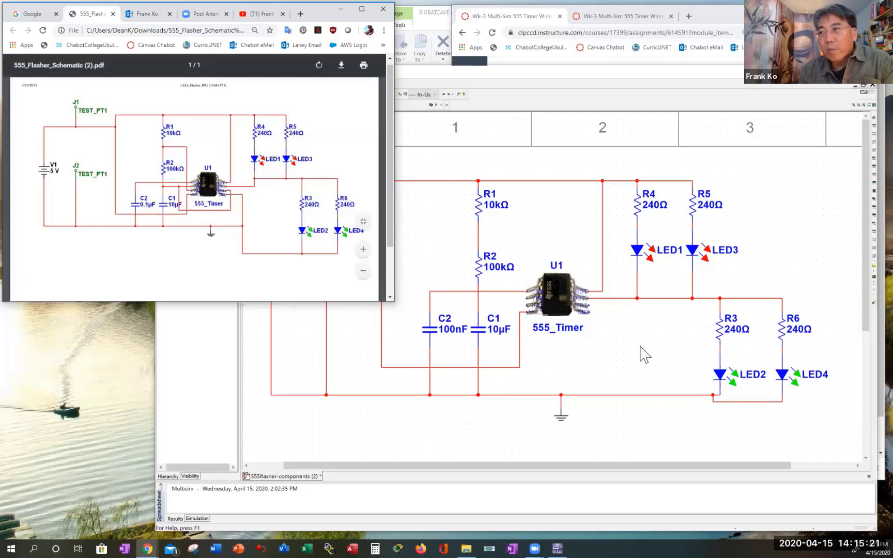
left_click(591, 325)
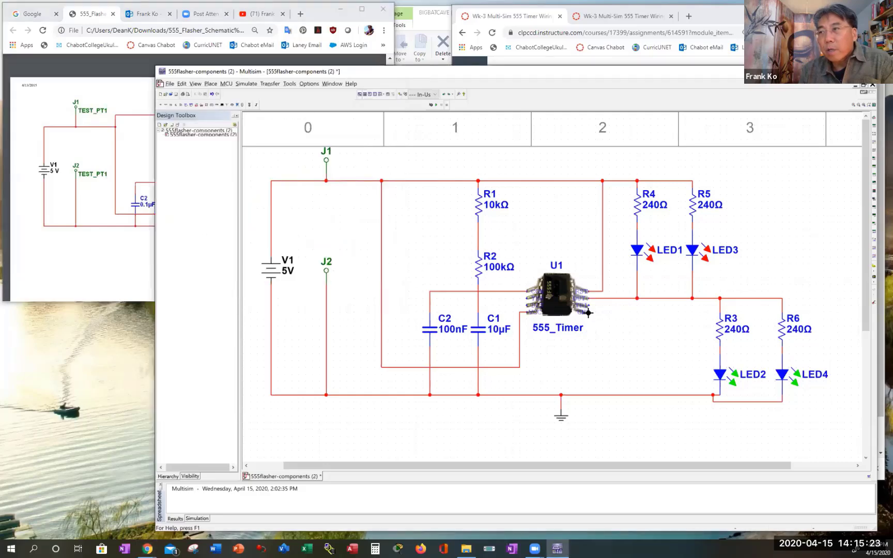
left_click(594, 311)
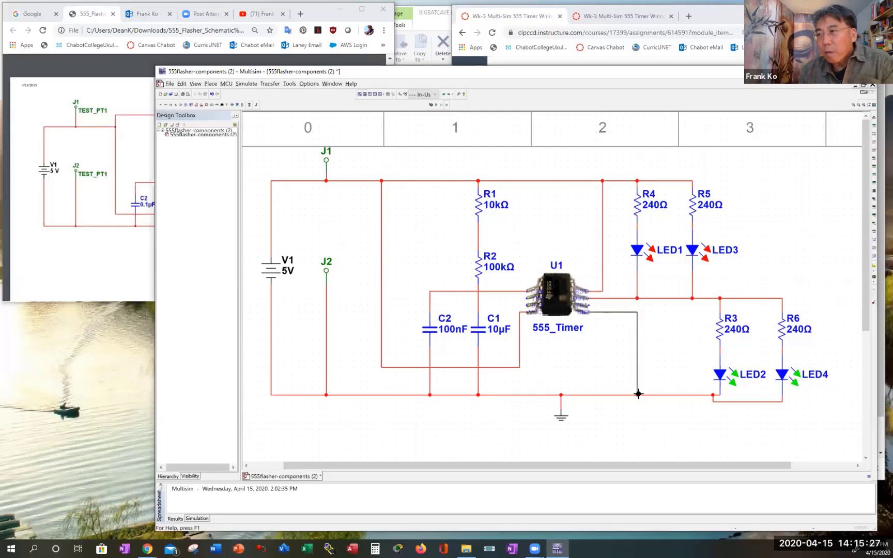
left_click(641, 394)
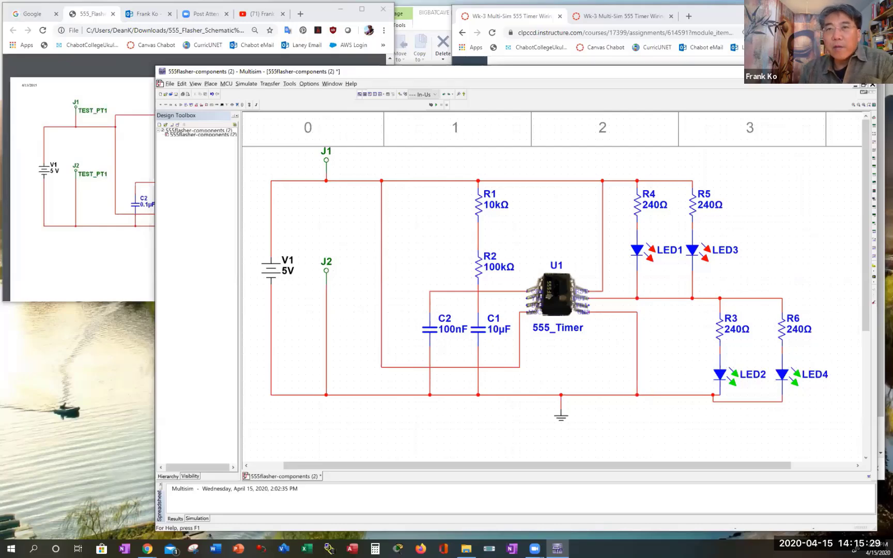
- Check the reference schematic and wire U1's second left-hand pin to the wire between R2 and C1
left_click(81, 281)
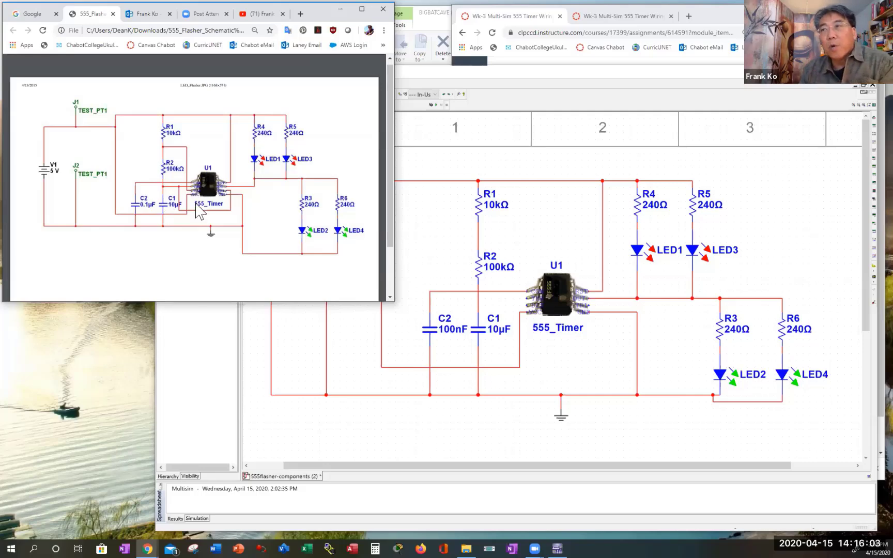
left_click(475, 446)
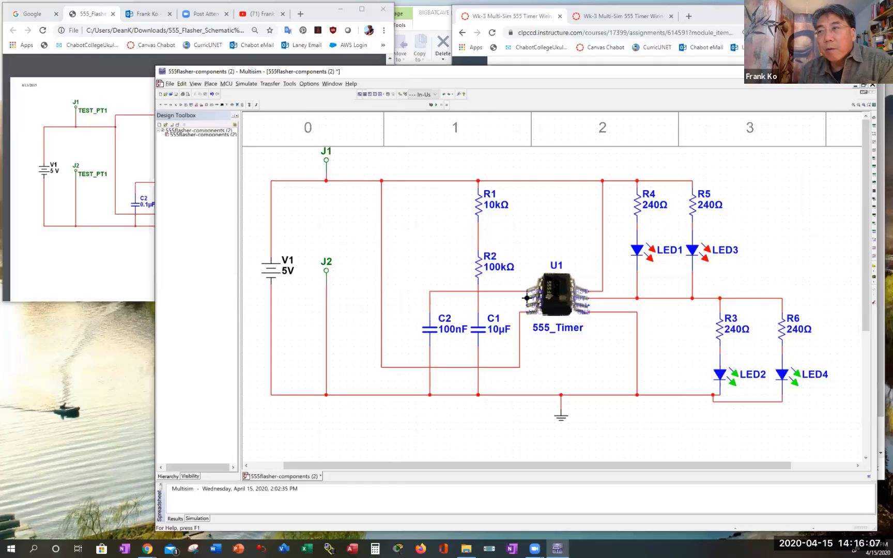
left_click(477, 299)
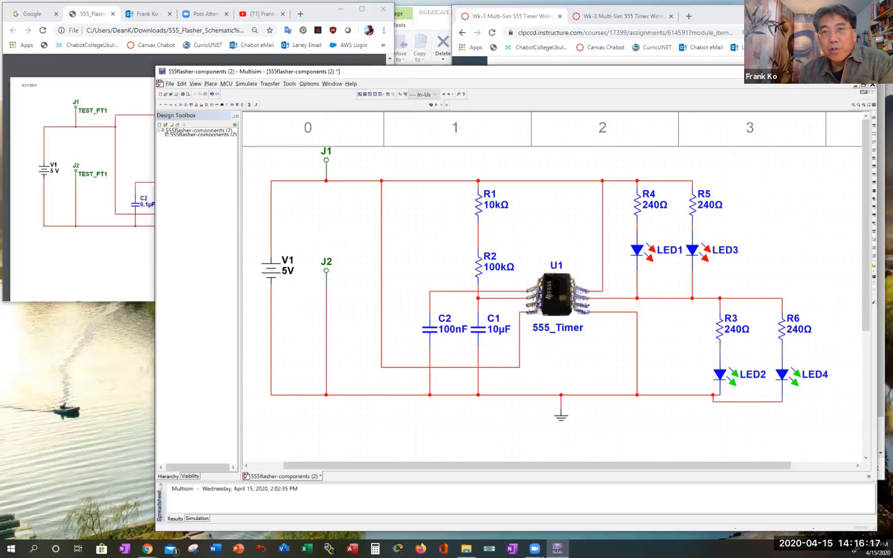
- Route a wire from U1's third right-hand pin beneath the chip and up to the second left-hand pin's wire
left_click(129, 261)
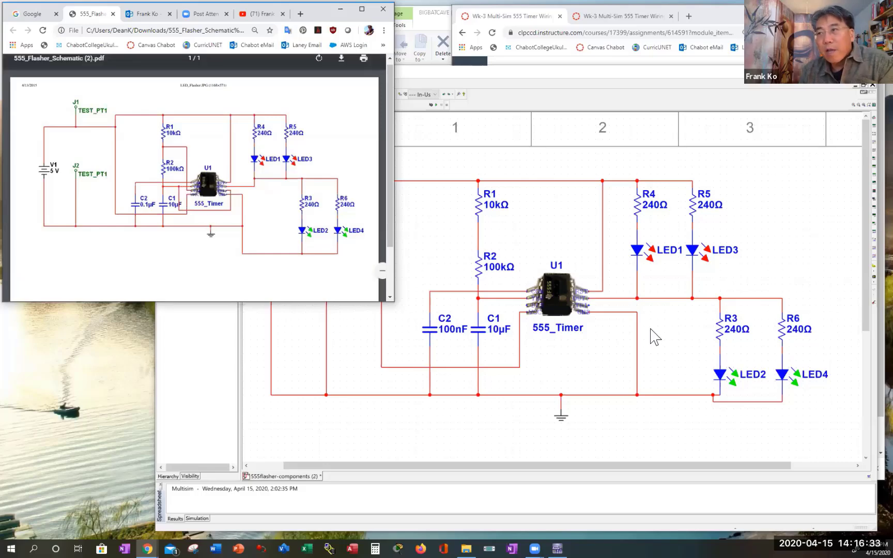
left_click(587, 306)
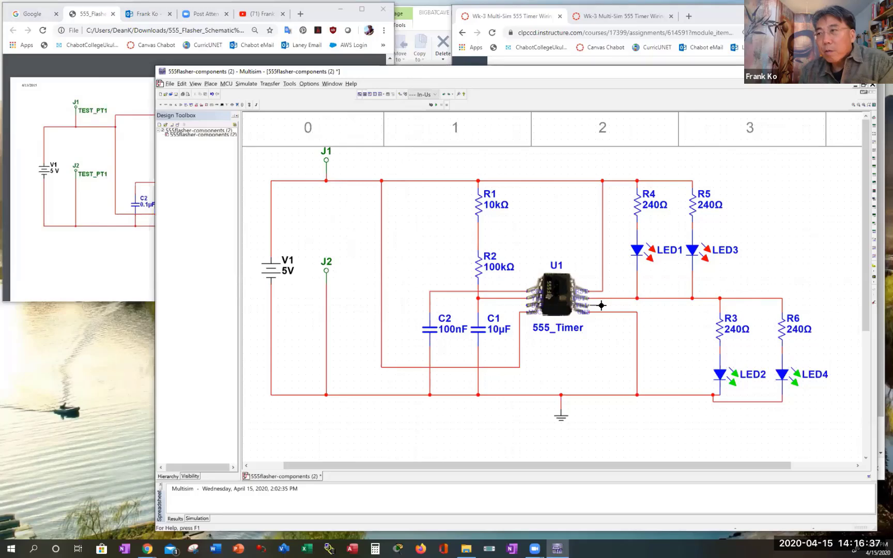
left_click(602, 346)
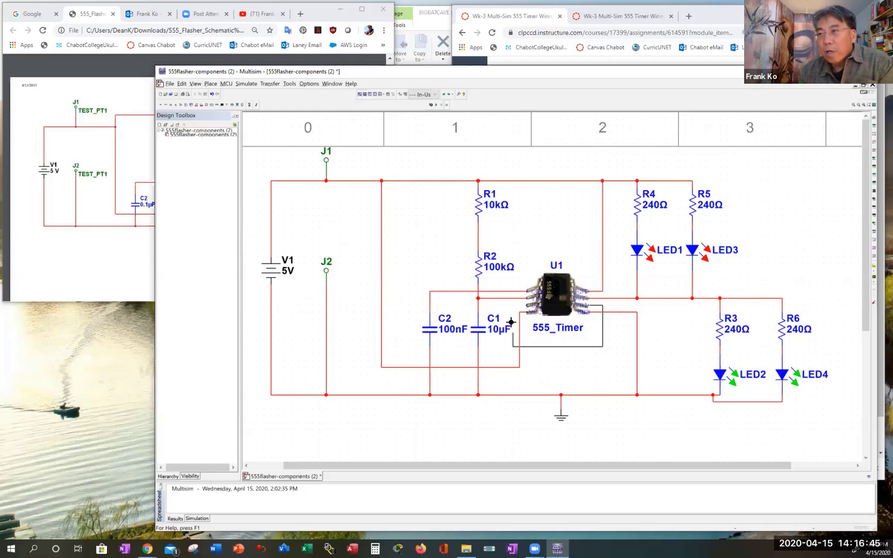
left_click(514, 298)
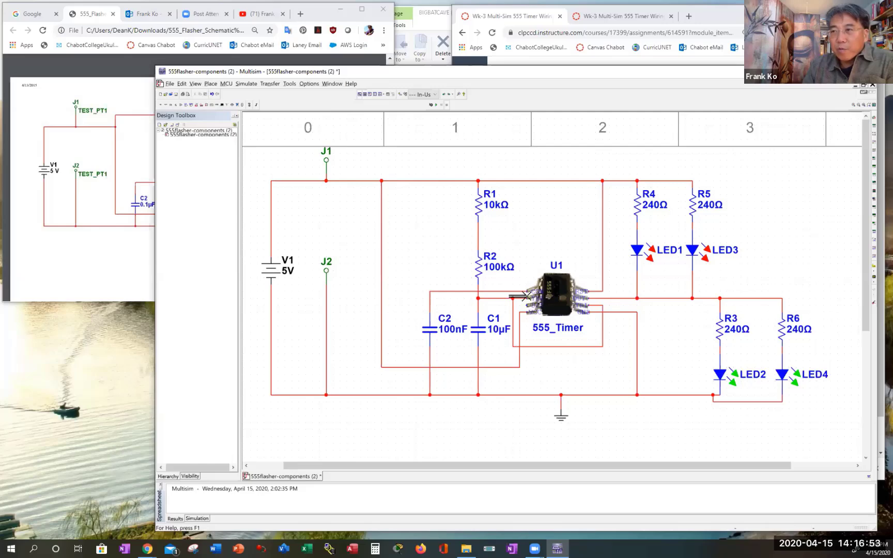
- Following the reference schematic, wire U1's third left-hand pin up to the junction between R1 and R2
left_click(99, 271)
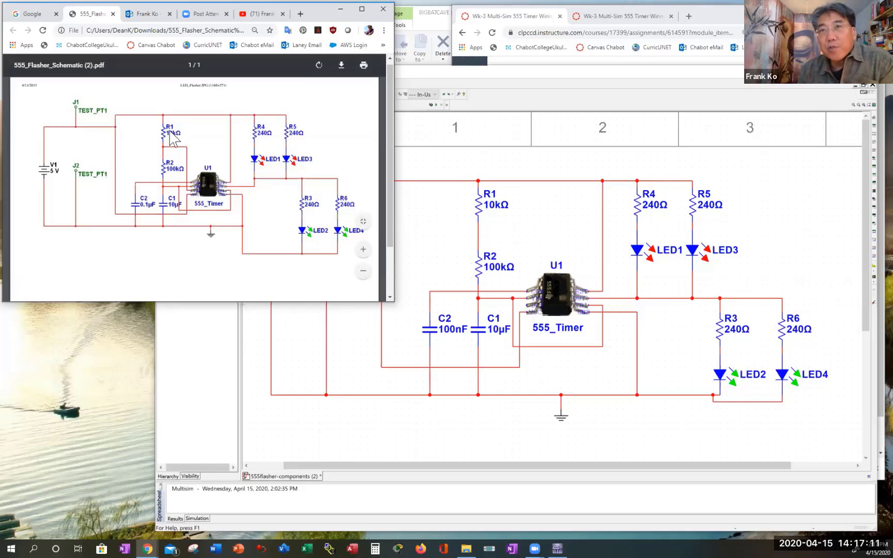
left_click(527, 305)
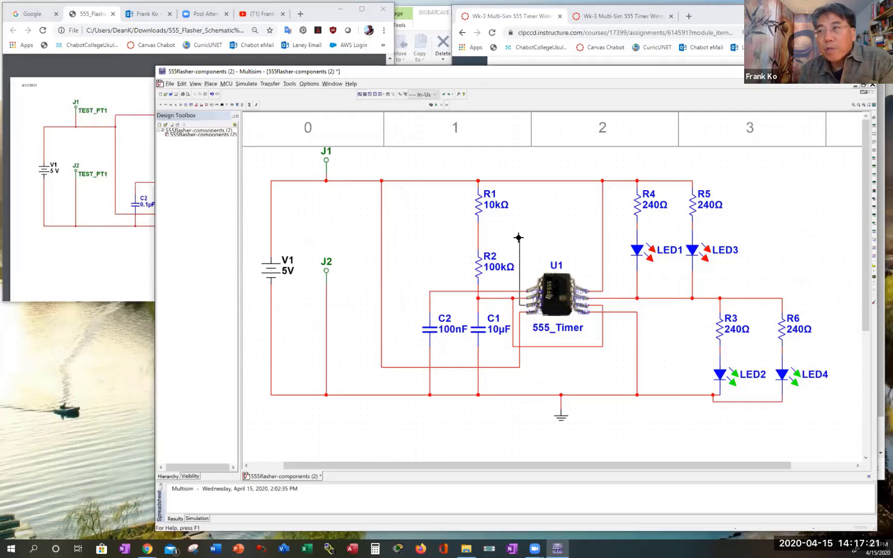
left_click(476, 237)
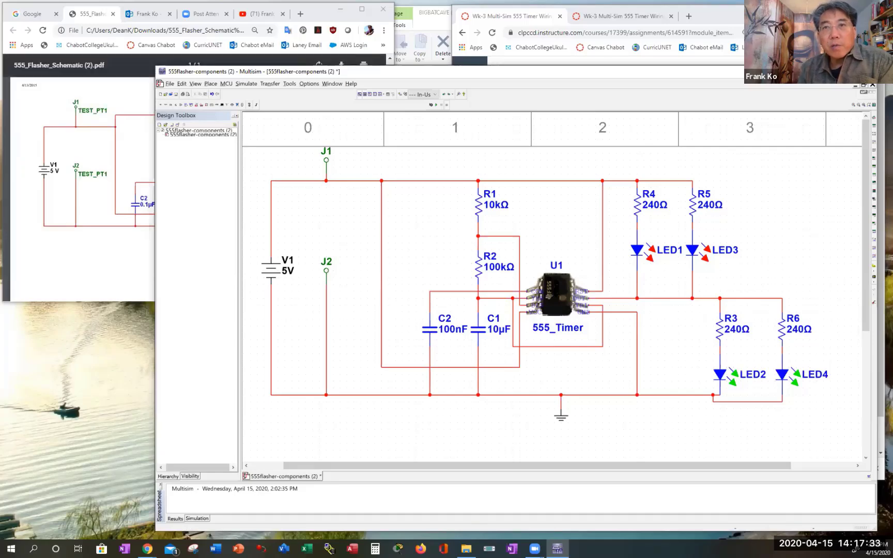
- Compare the completed wiring with the reference schematic
left_click(64, 260)
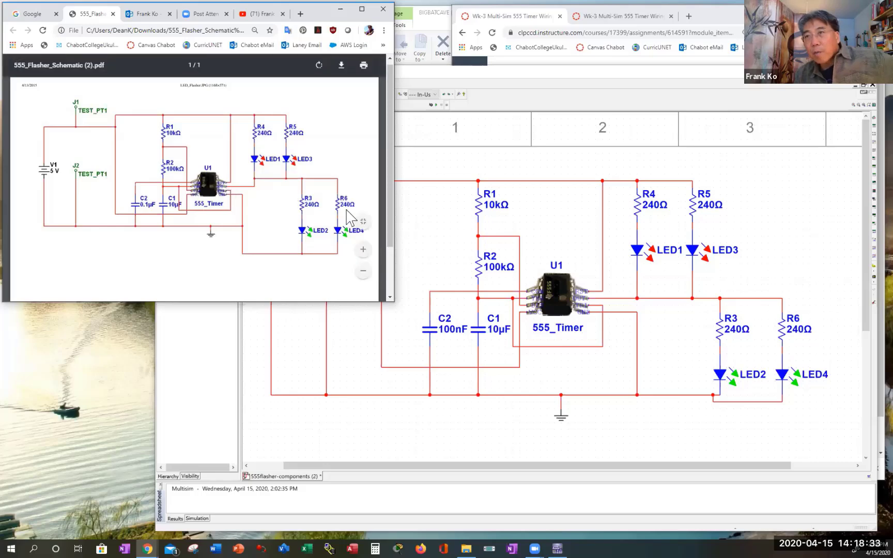
scroll(341, 186, "down", 1)
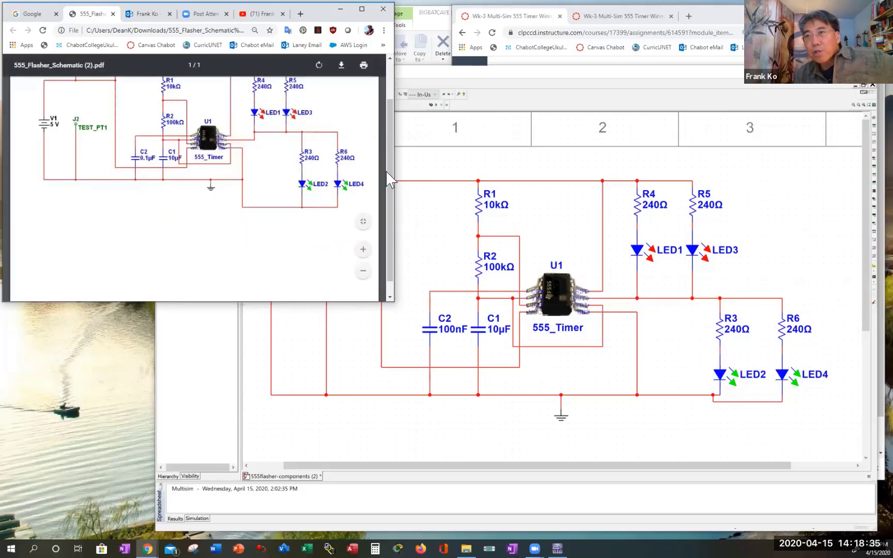
- Check the 555 timer, ground and LED connections against the 555_Flasher_Schematic (2).pdf reference
scroll(392, 162, "up", 1)
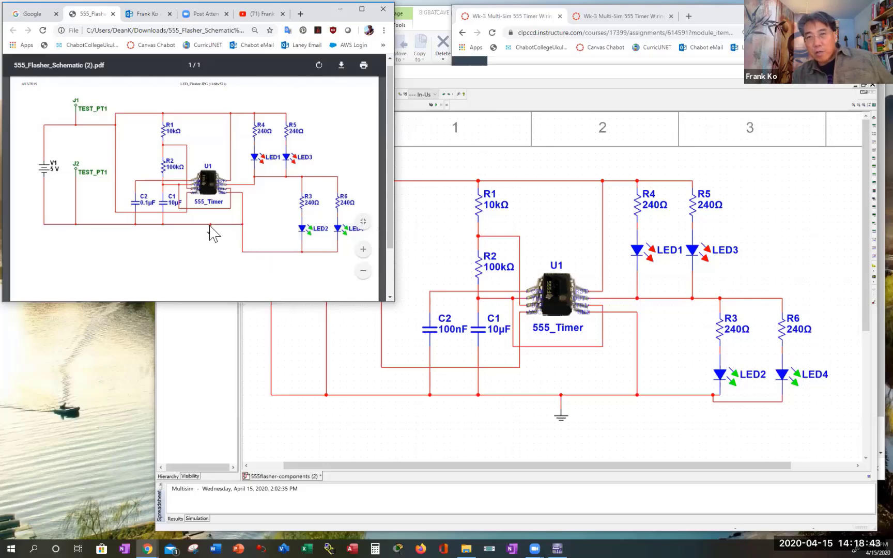
scroll(210, 236, "down", 1)
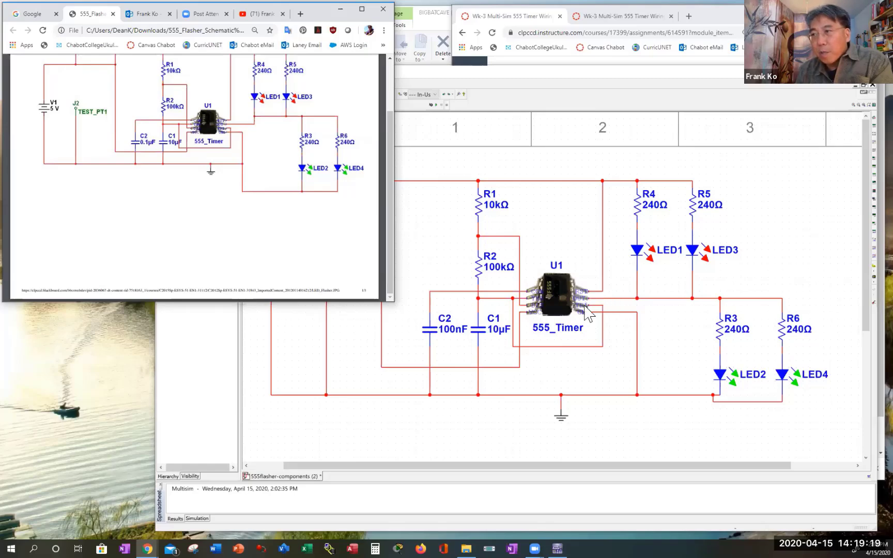
left_click(522, 298)
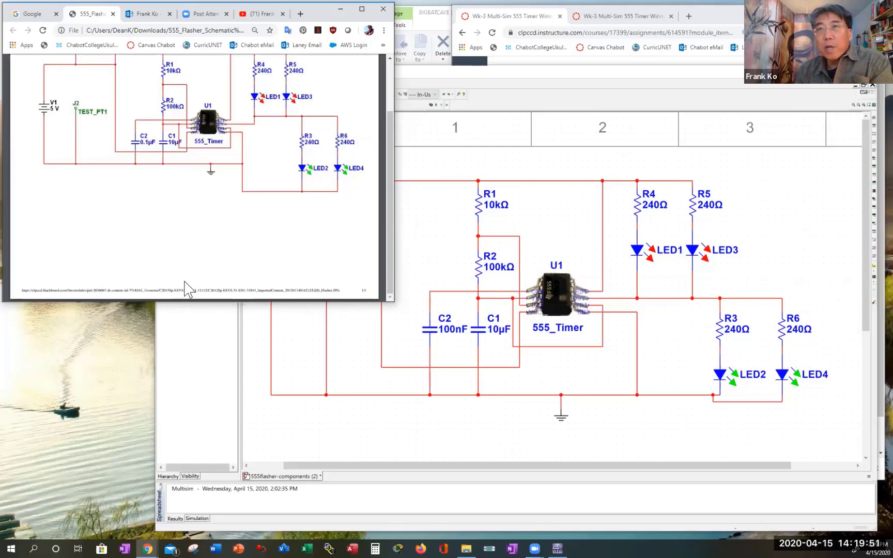
scroll(217, 243, "up", 2)
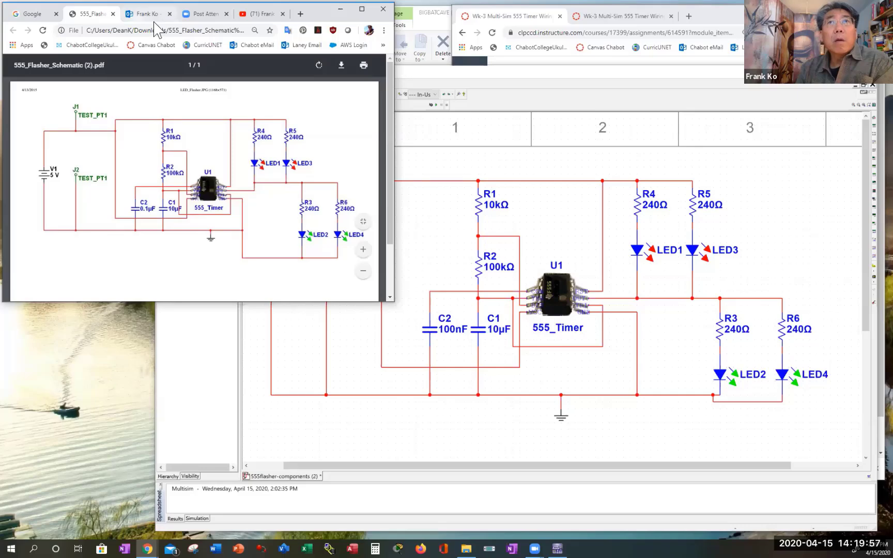
- Detach the reference schematic PDF into its own browser window and place it clear of the Multisim circuit
left_click_drag(88, 37, 166, 151)
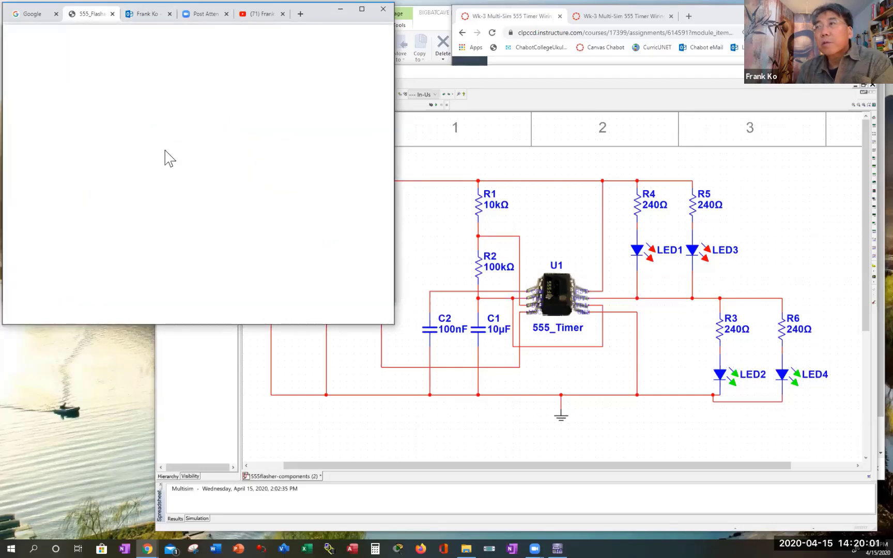
left_click(185, 16)
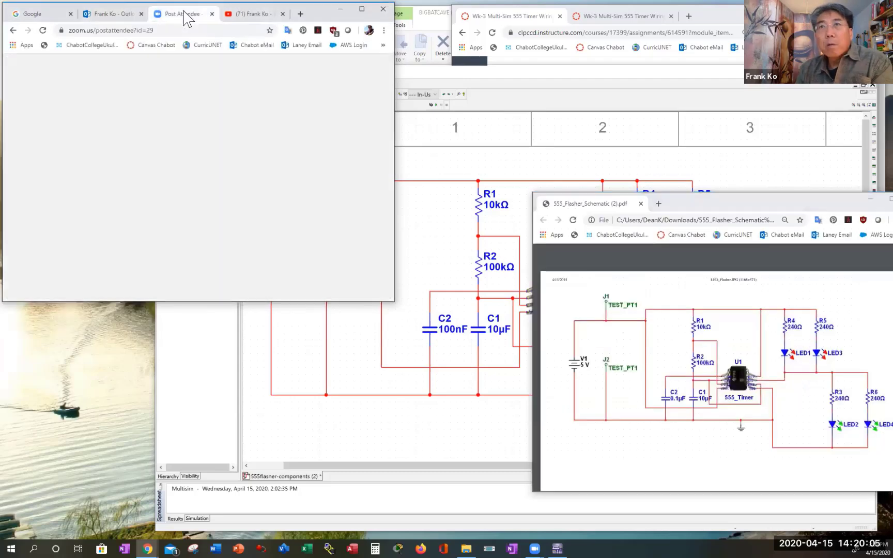
left_click(862, 500)
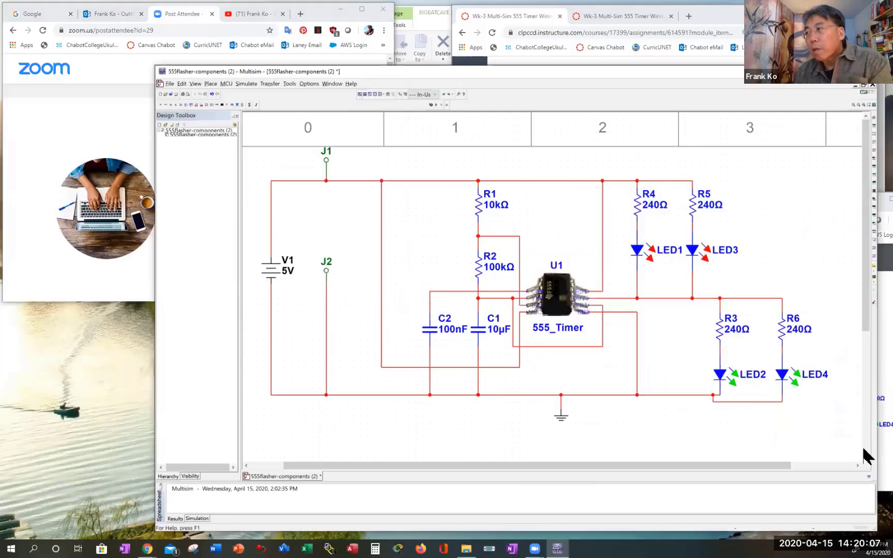
key("alt+Tab")
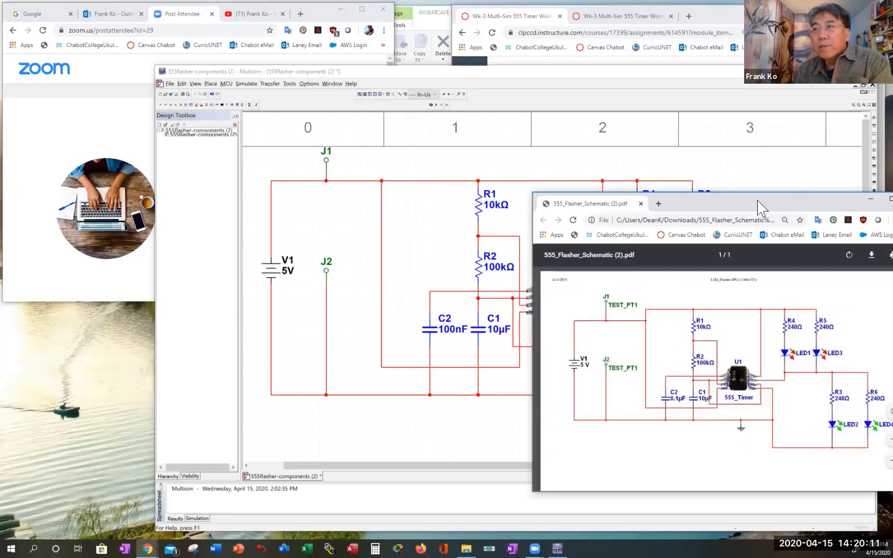
left_click_drag(758, 202, 747, 90)
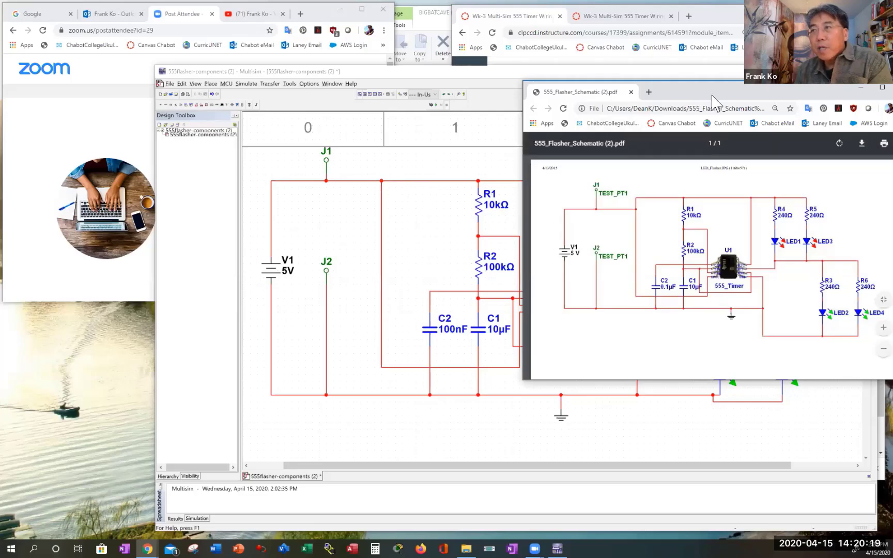
left_click_drag(712, 96, 747, 97)
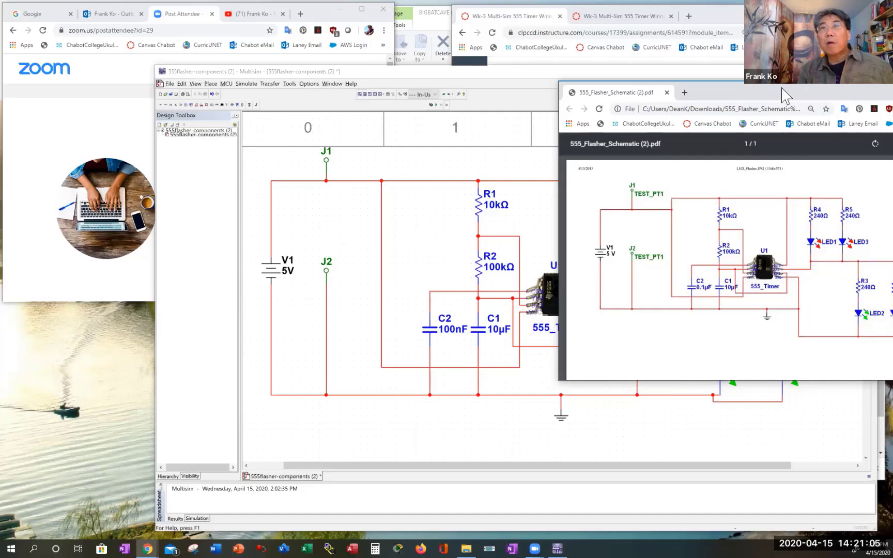
left_click_drag(781, 90, 226, 20)
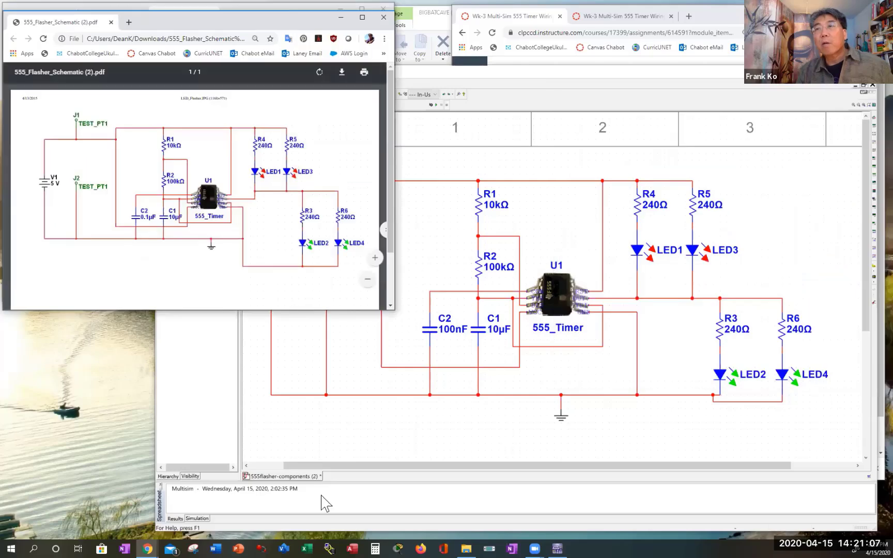
- Start saving the Multisim design under a new name and browse to the 50_2018 course folder on the BIGBATCAVE (D:) drive
left_click(425, 450)
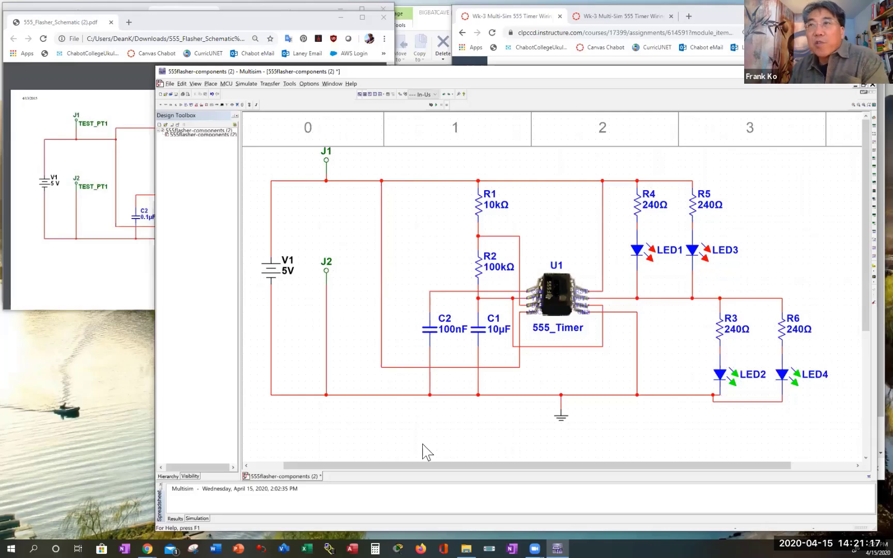
left_click(171, 85)
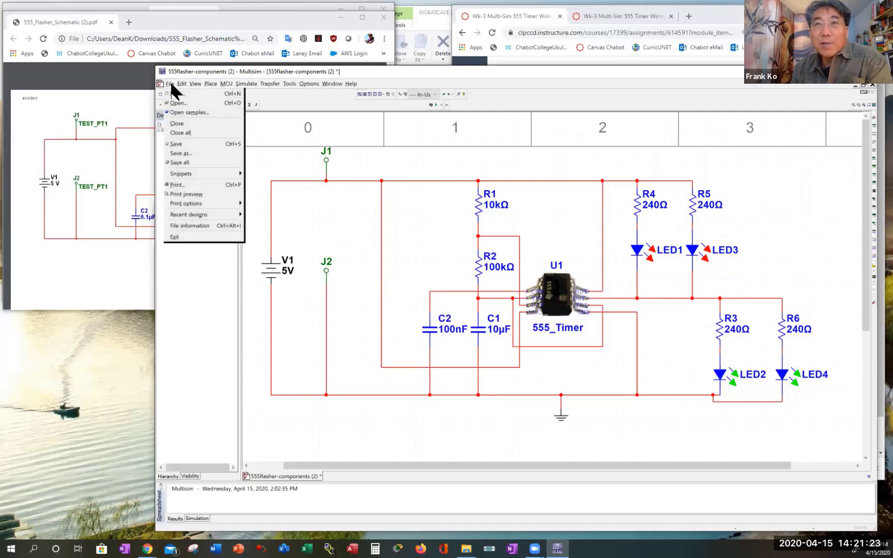
left_click(179, 154)
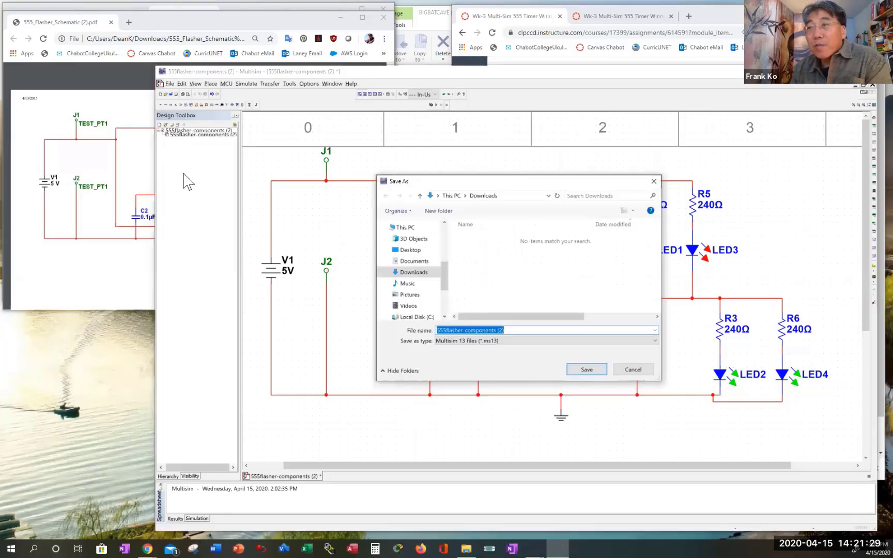
left_click_drag(447, 275, 448, 301)
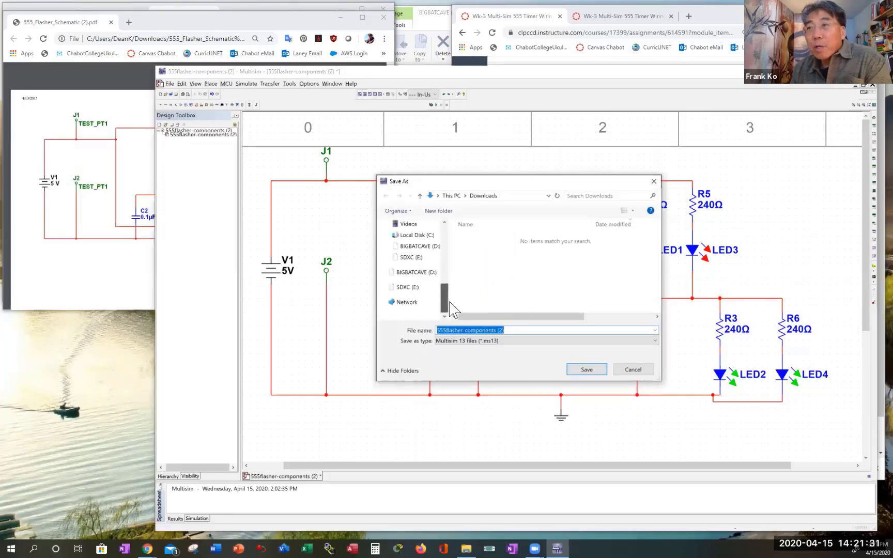
left_click(424, 274)
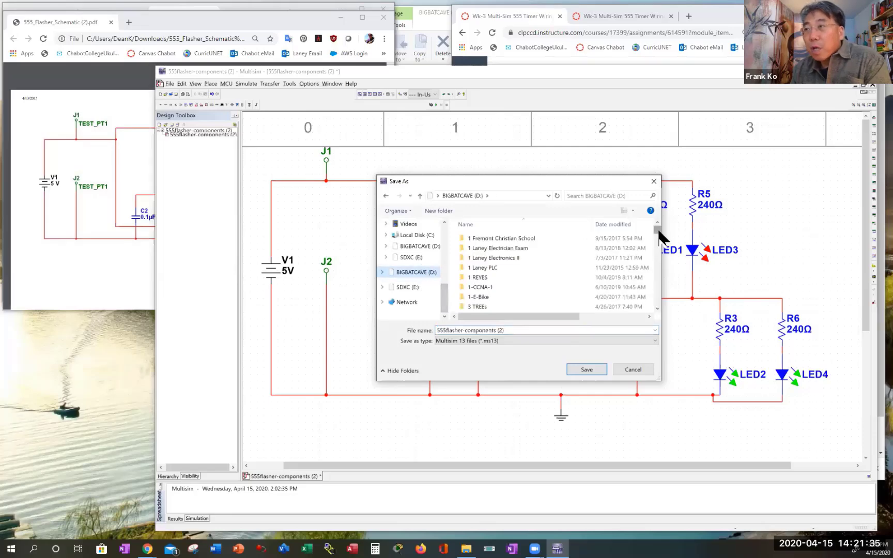
scroll(660, 238, "down", 10)
scroll(660, 239, "up", 10)
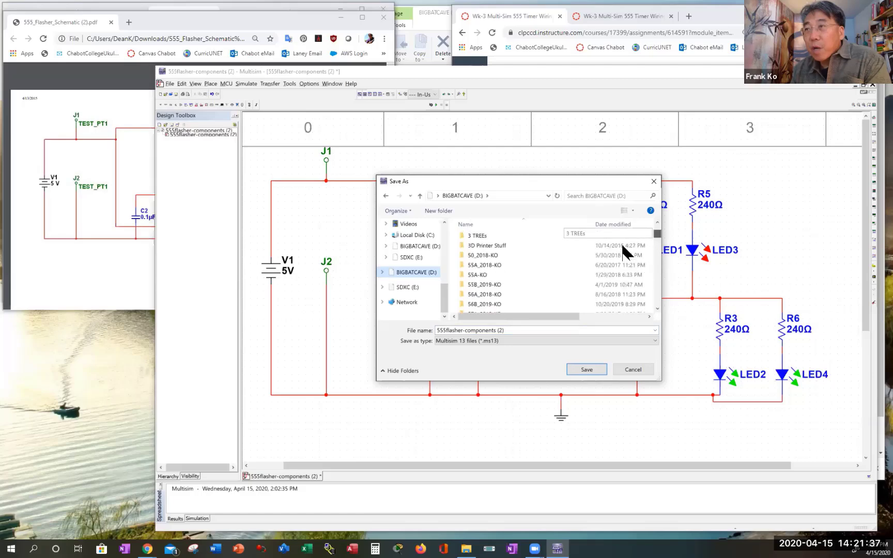
left_click(460, 254)
double_click(459, 253)
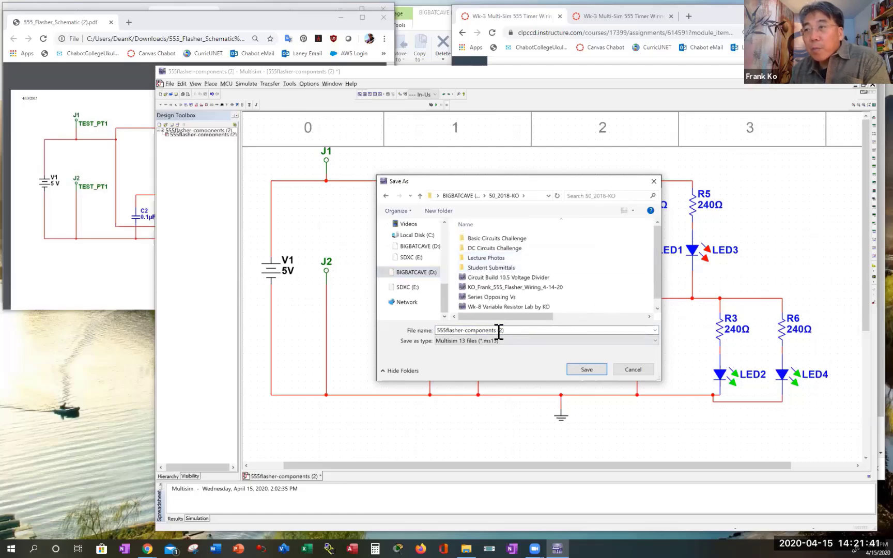
- Save the design under the earlier flasher file's name with the date changed to 4-15-20, and copy the new file name
left_click(487, 288)
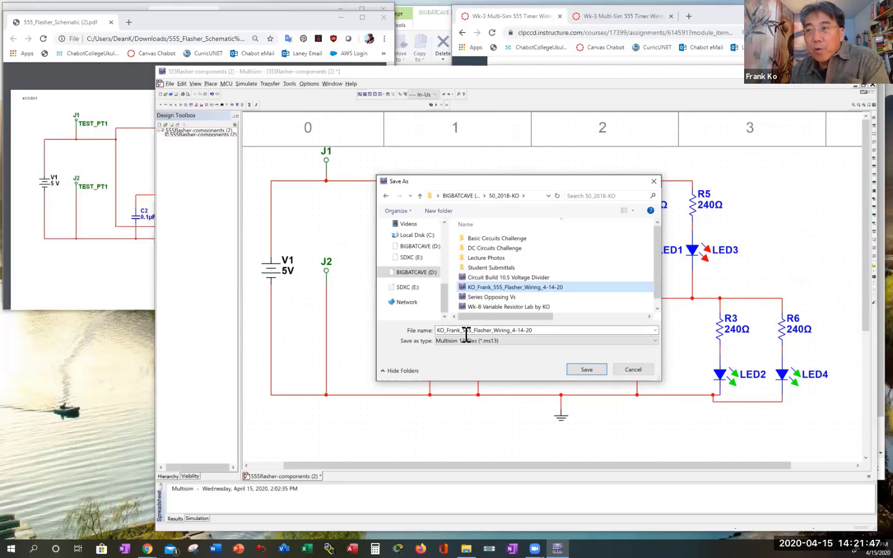
double_click(521, 330)
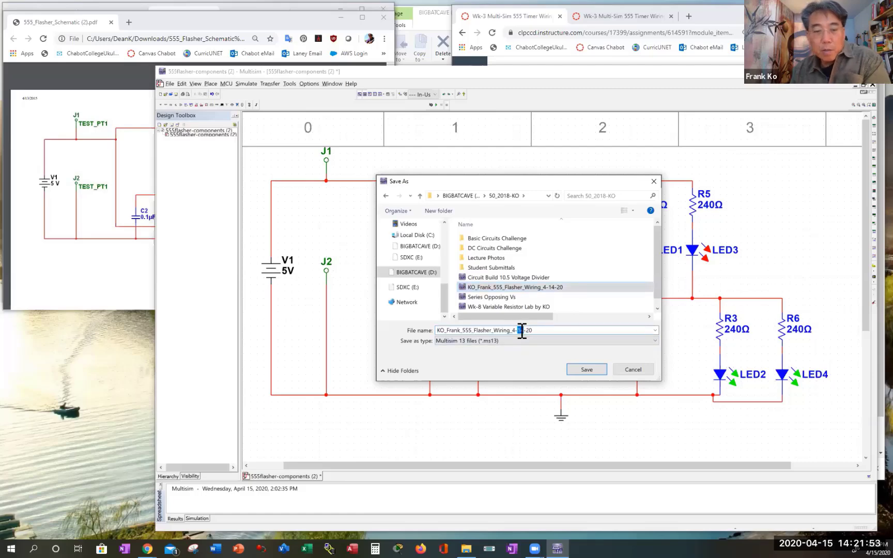
type("15")
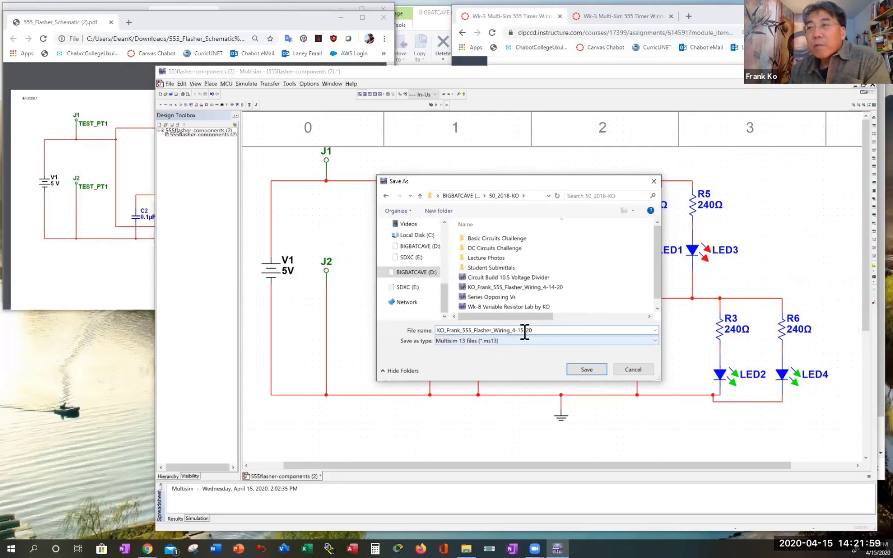
left_click_drag(537, 330, 414, 331)
key("ctrl+c")
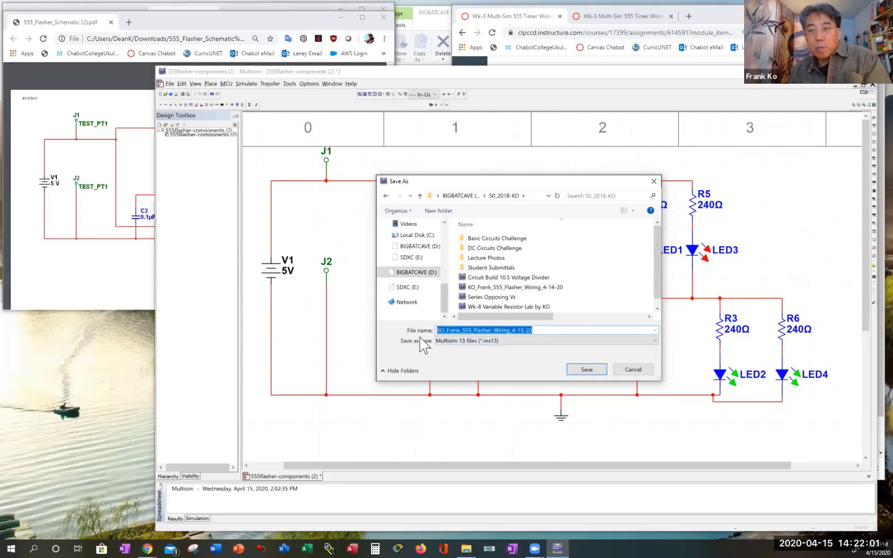
left_click(541, 330)
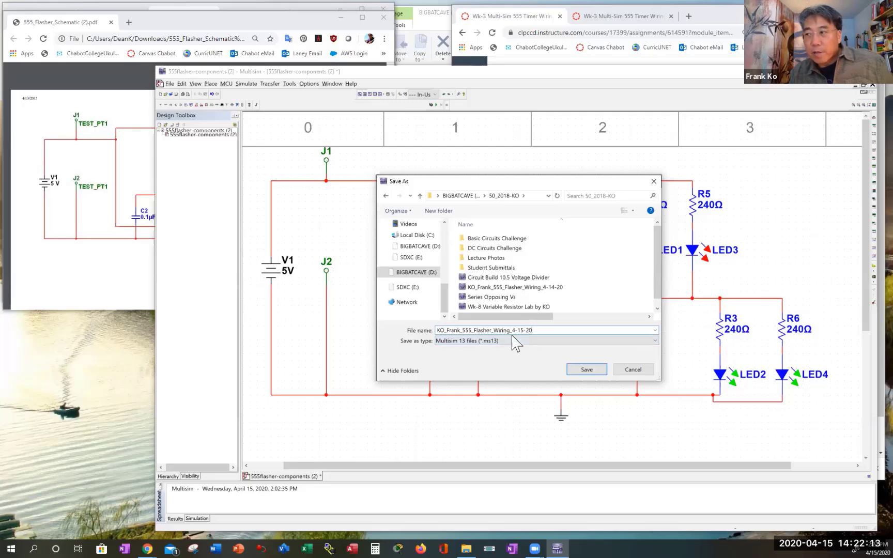
left_click(592, 370)
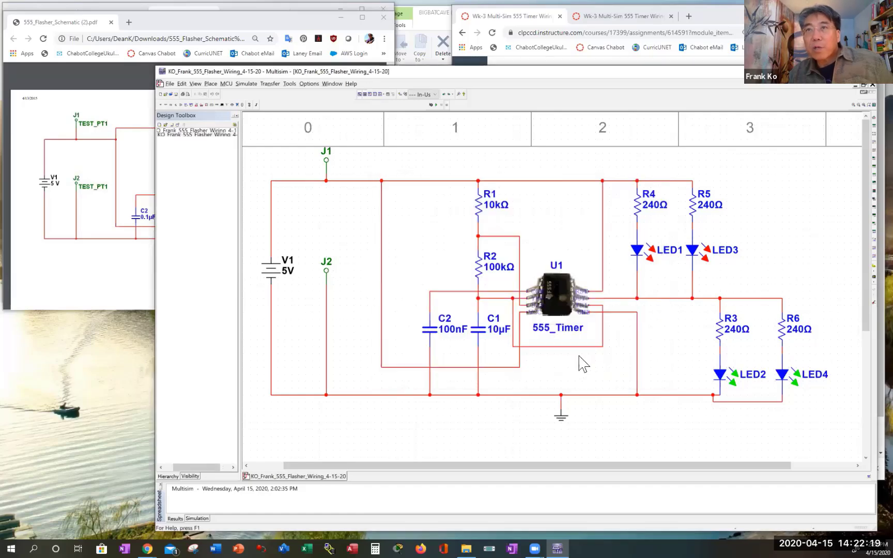
- Place the copied file name as a text label below the circuit and set its font size to 14
left_click(210, 84)
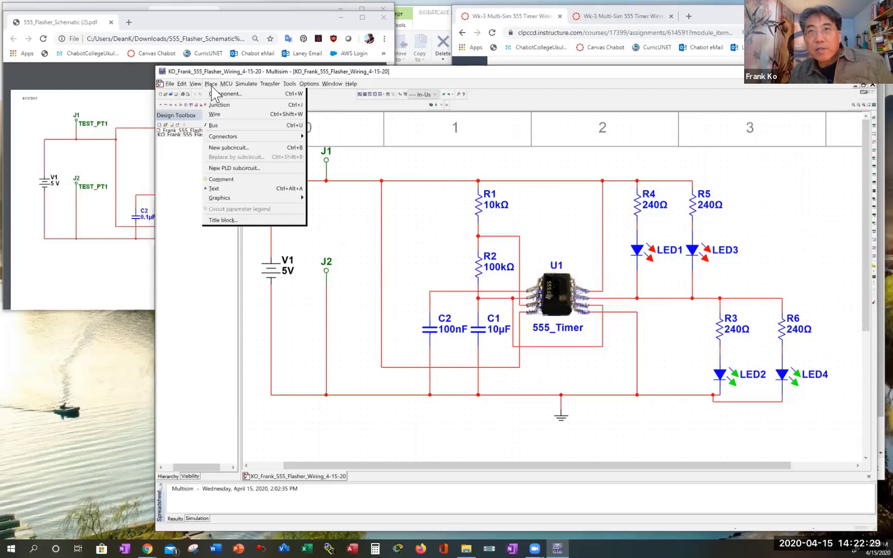
left_click(223, 188)
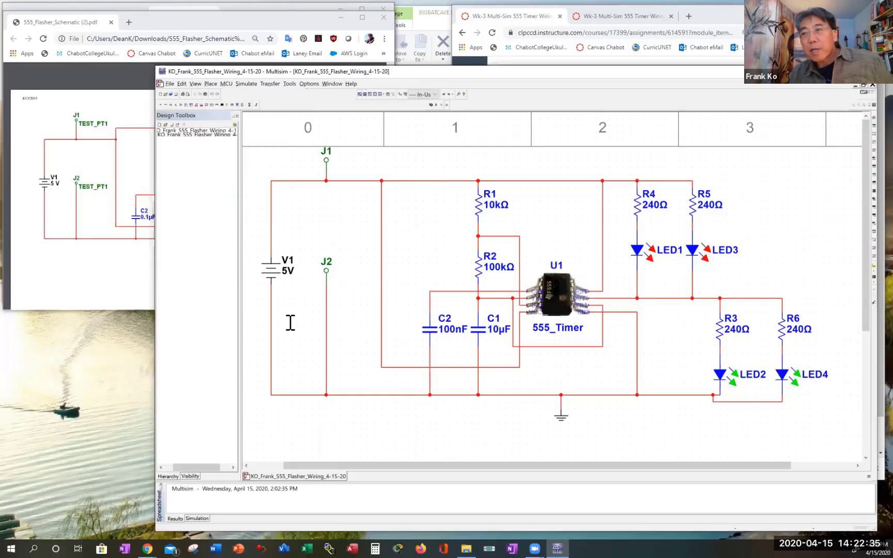
left_click(423, 432)
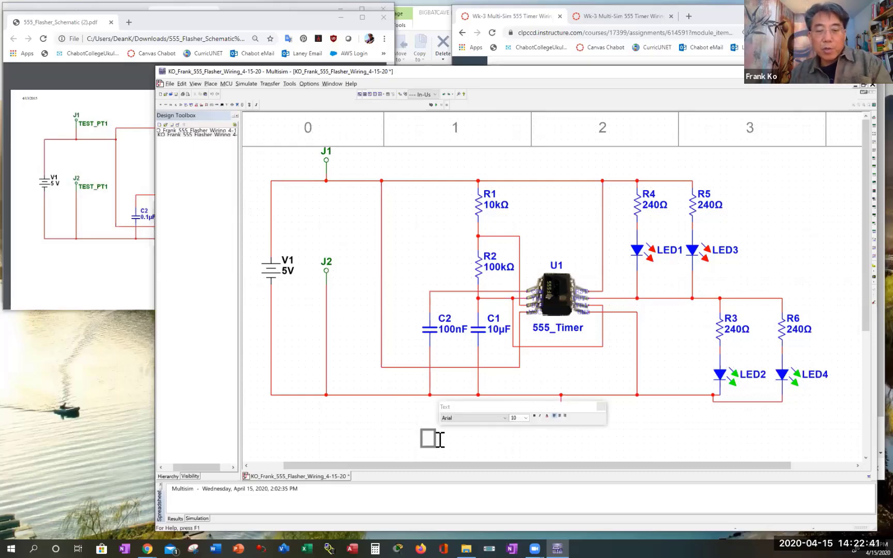
key("ctrl+v")
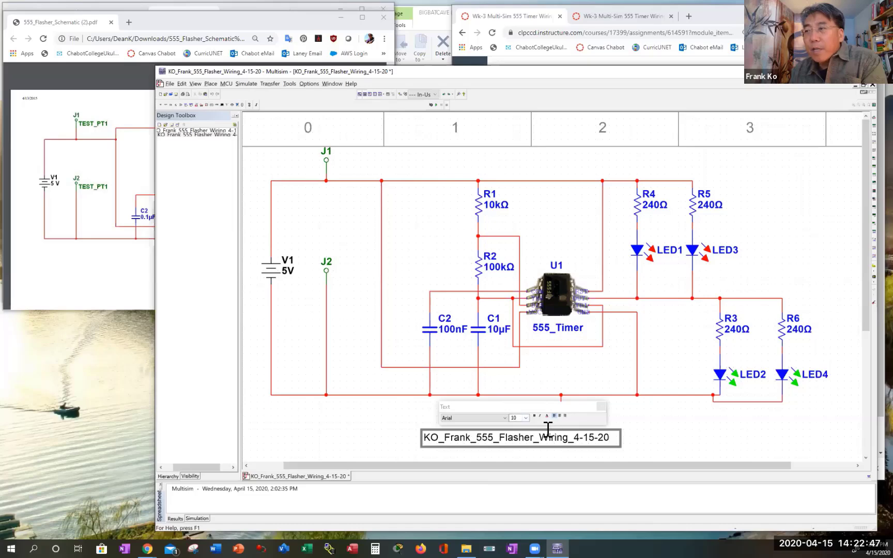
left_click(525, 419)
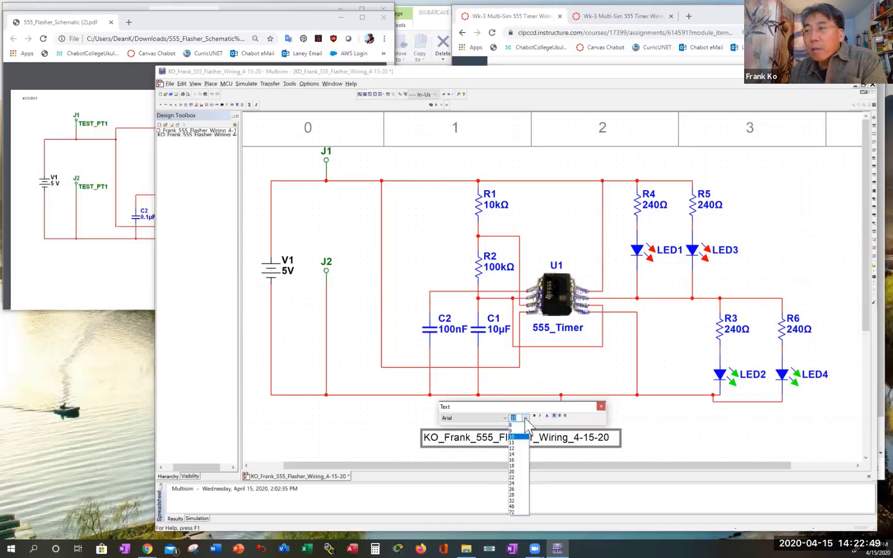
left_click(512, 454)
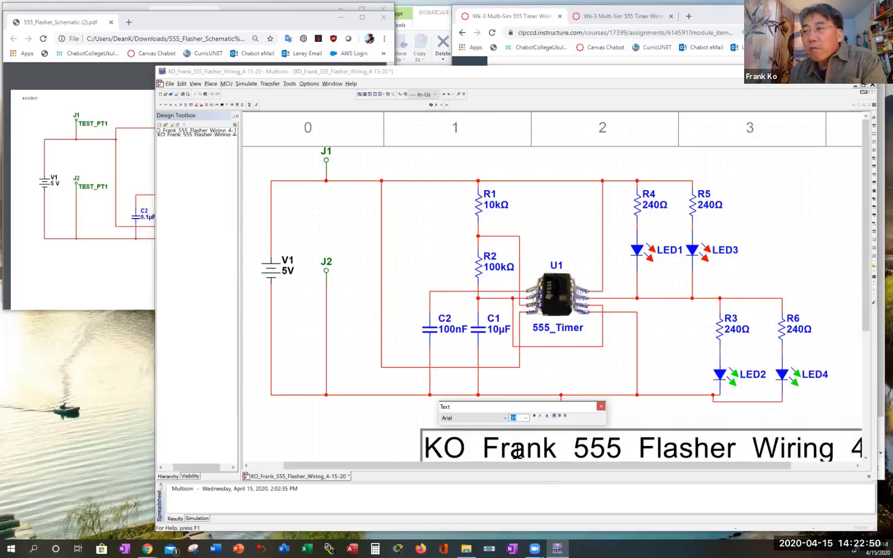
left_click(671, 416)
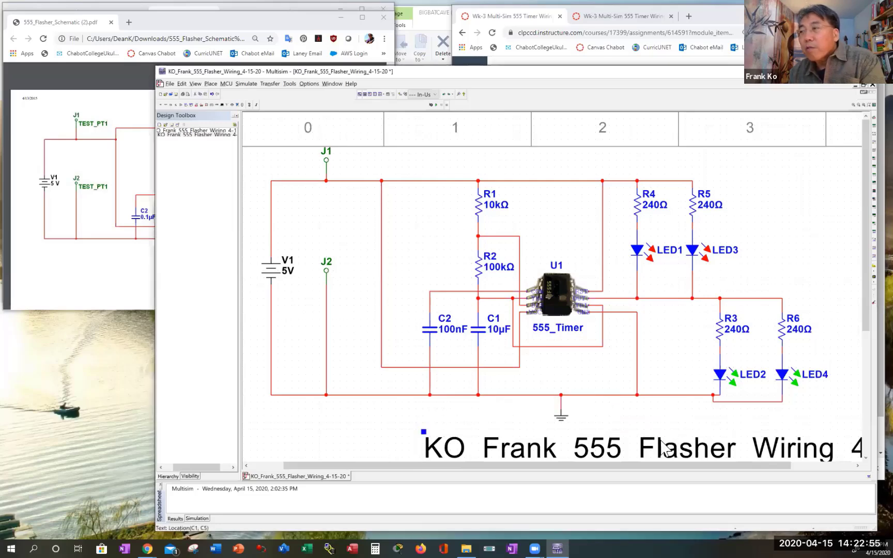
- Move the text label so it sits roughly centred beneath the circuit's ground symbol
left_click_drag(666, 441, 576, 439)
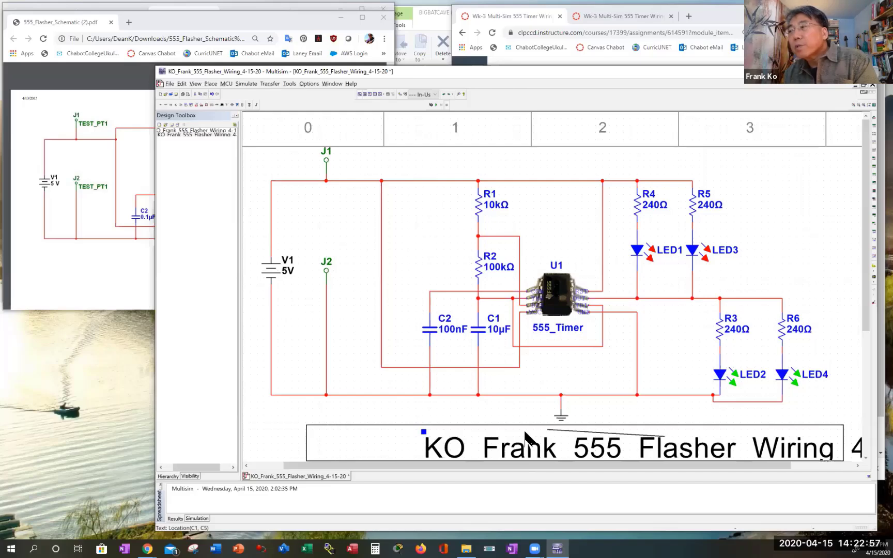
left_click_drag(525, 438, 525, 439)
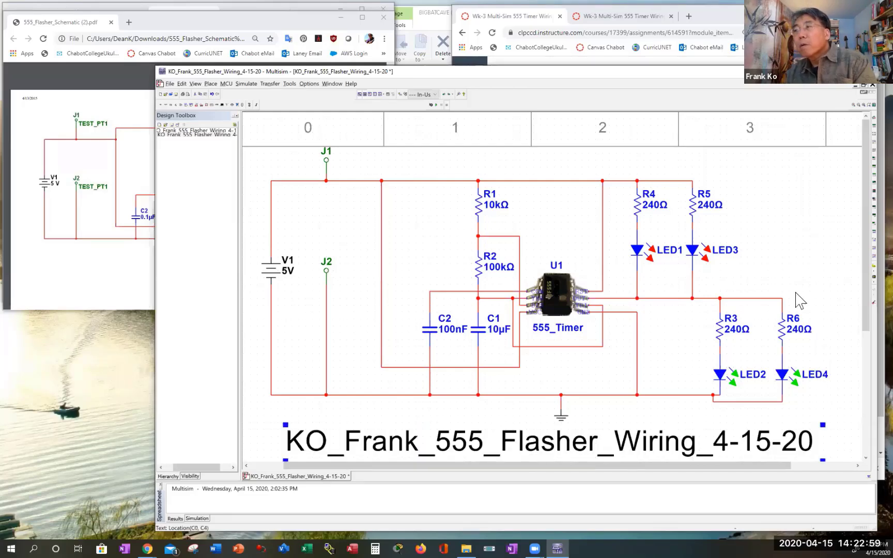
left_click_drag(867, 273, 866, 344)
left_click_drag(620, 332, 605, 339)
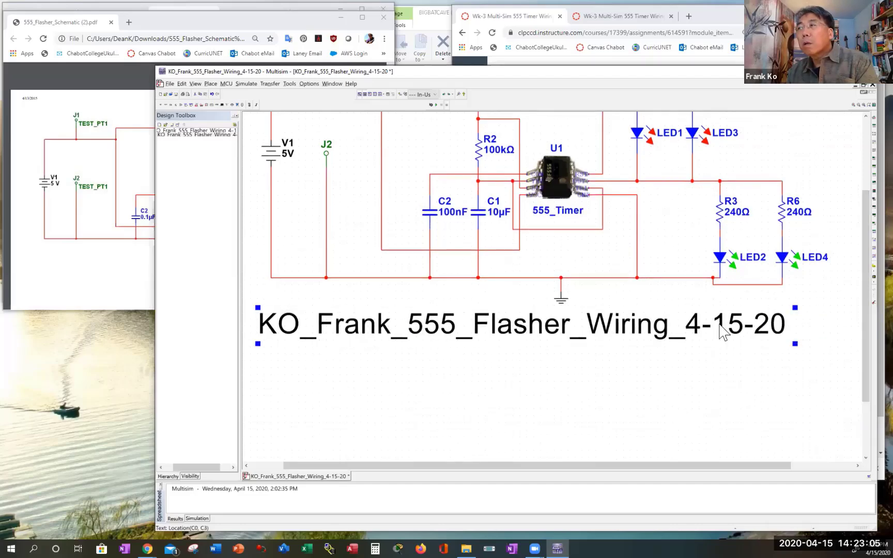
left_click_drag(862, 310, 861, 274)
scroll(331, 360, "down", 2)
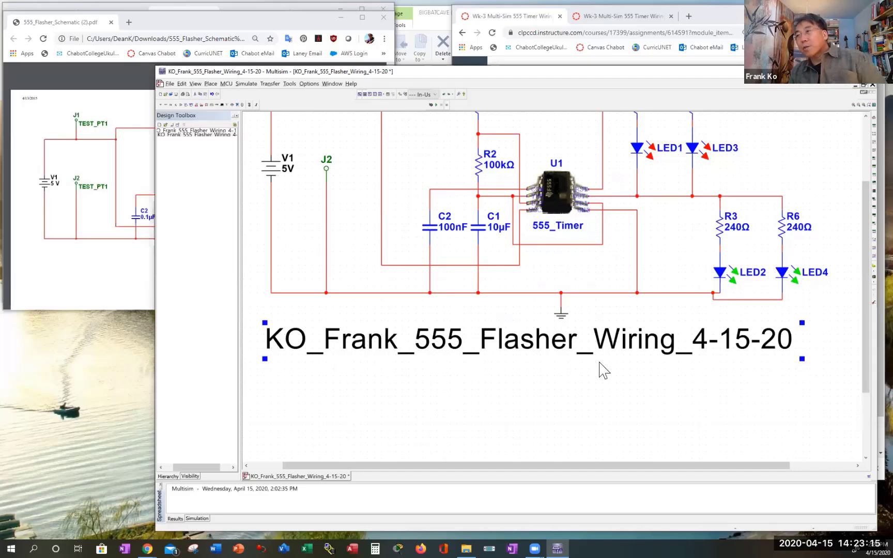
- Save the flasher design with the text label placed beneath the circuit
left_click_drag(598, 361, 639, 355)
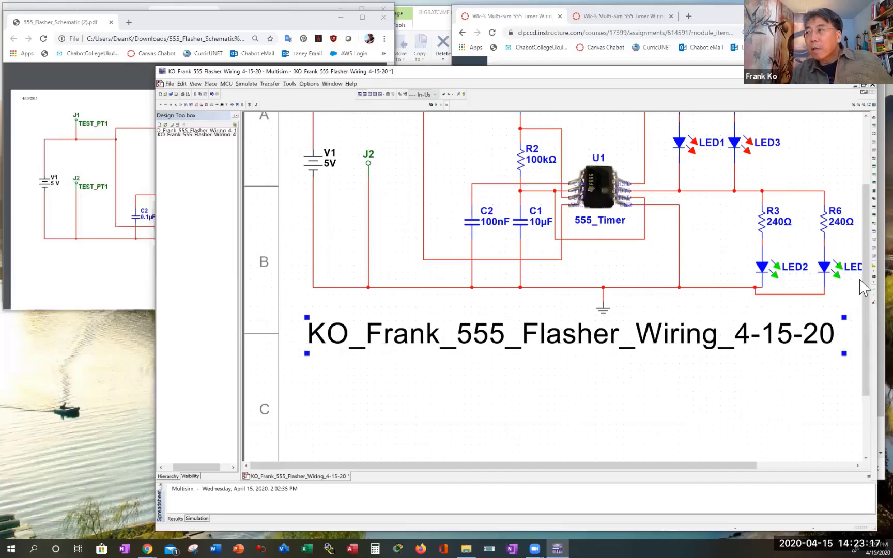
left_click_drag(866, 281, 866, 181)
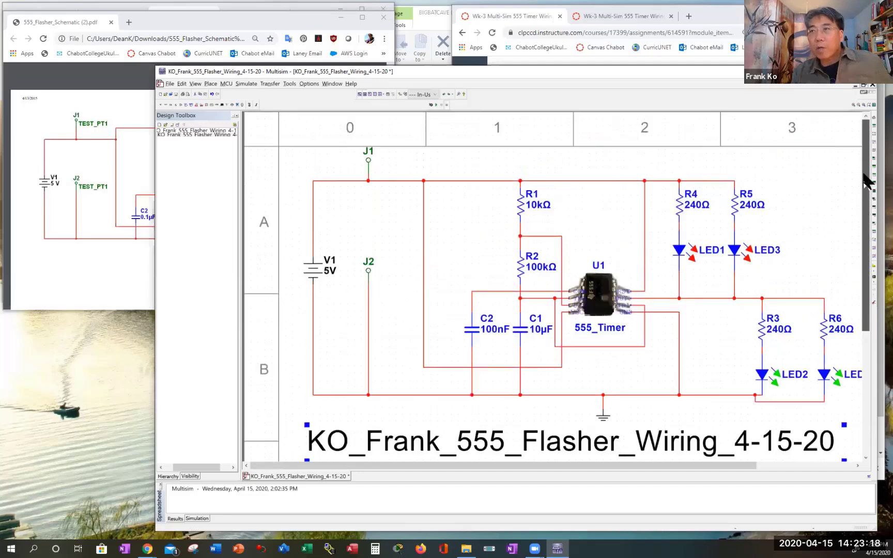
left_click(170, 84)
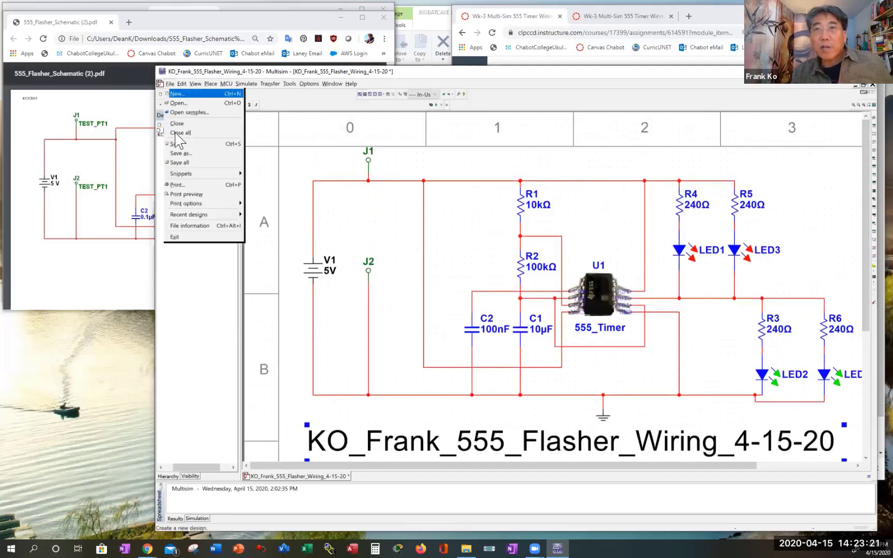
left_click(192, 144)
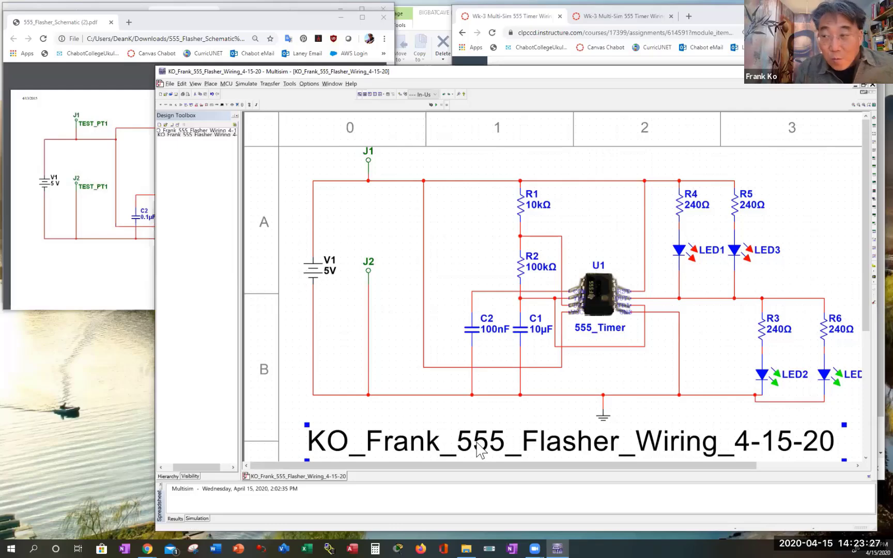
- Run the interactive simulation to watch all four LEDs, including LED4, and stop it after checking the flashing
left_click(436, 107)
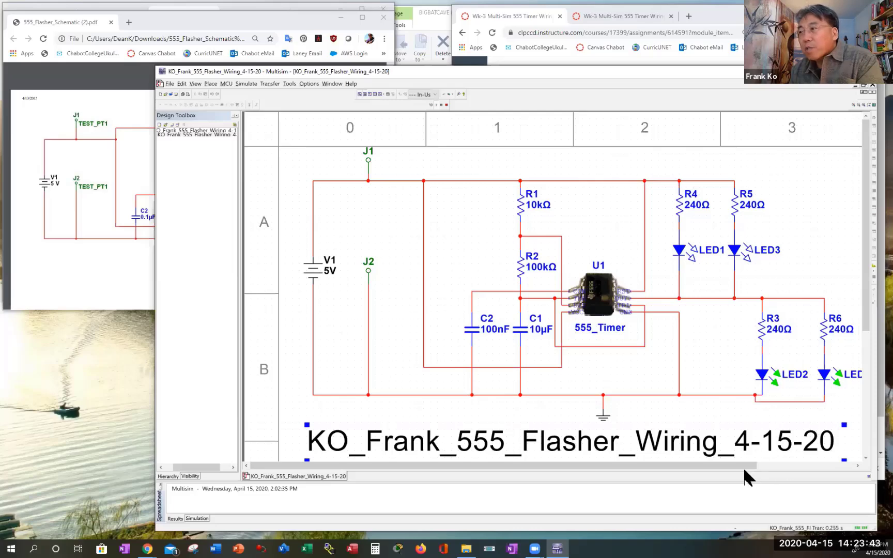
left_click_drag(740, 468, 758, 475)
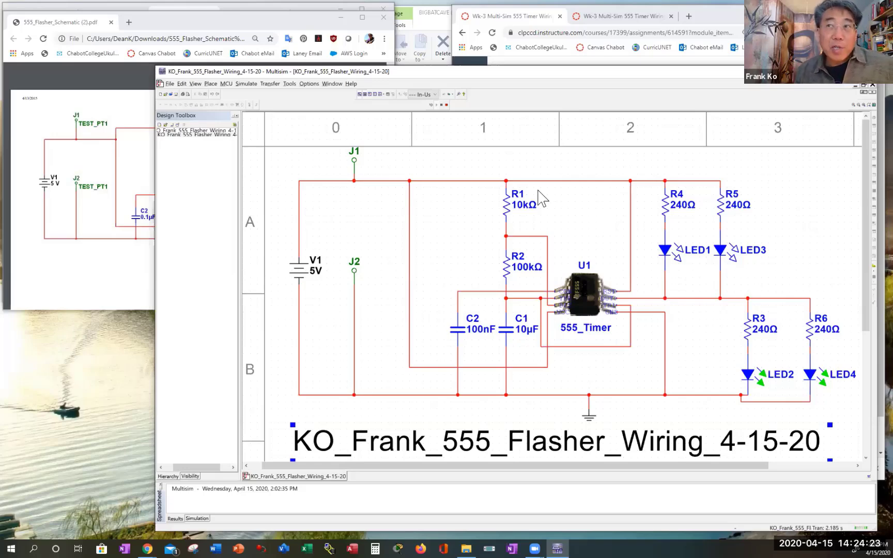
left_click(447, 106)
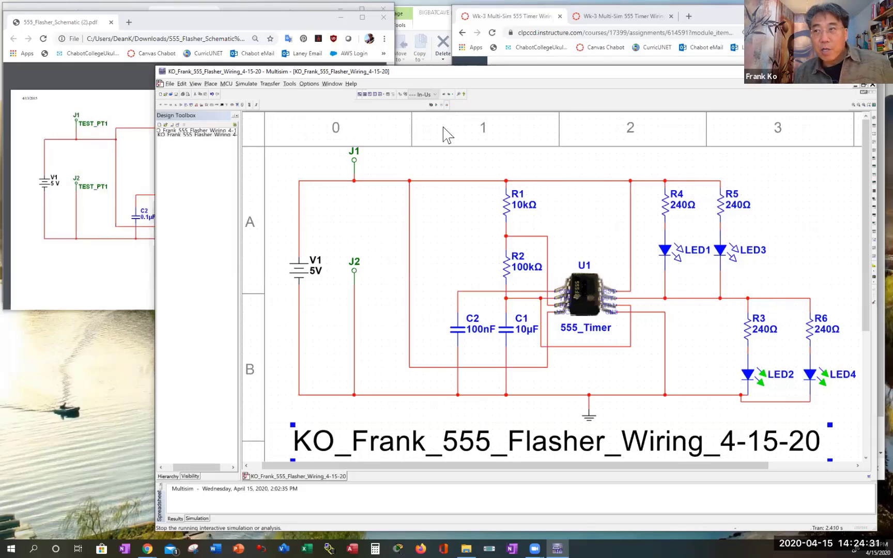
- Set the capacitance of C1 to 1 µF
left_click(506, 333)
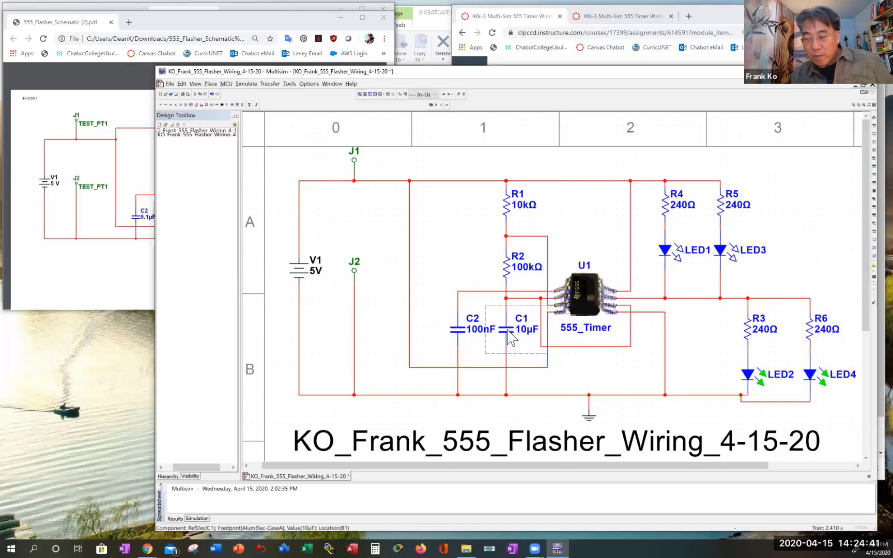
double_click(508, 334)
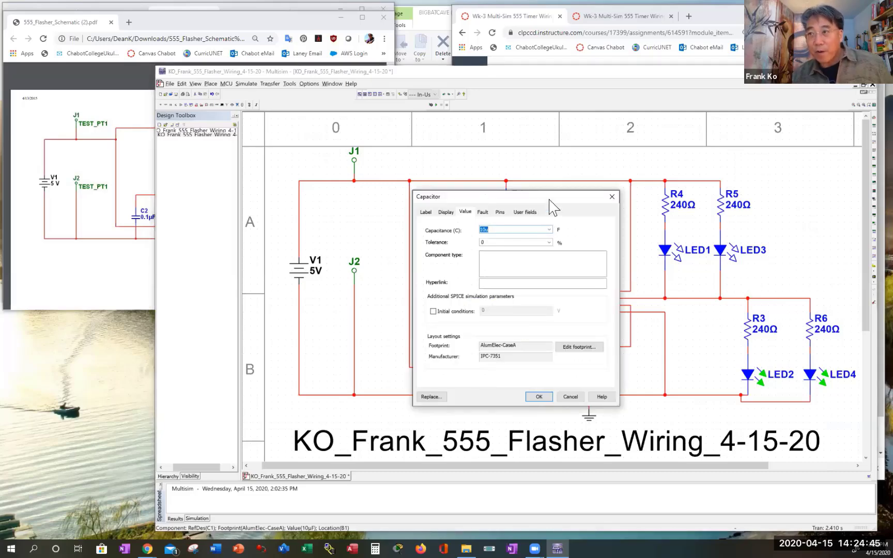
left_click_drag(550, 200, 749, 169)
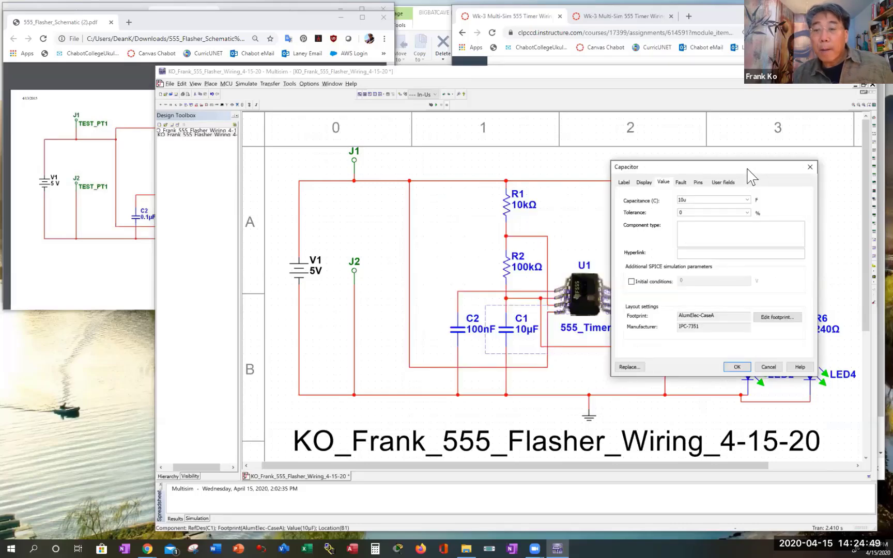
double_click(691, 200)
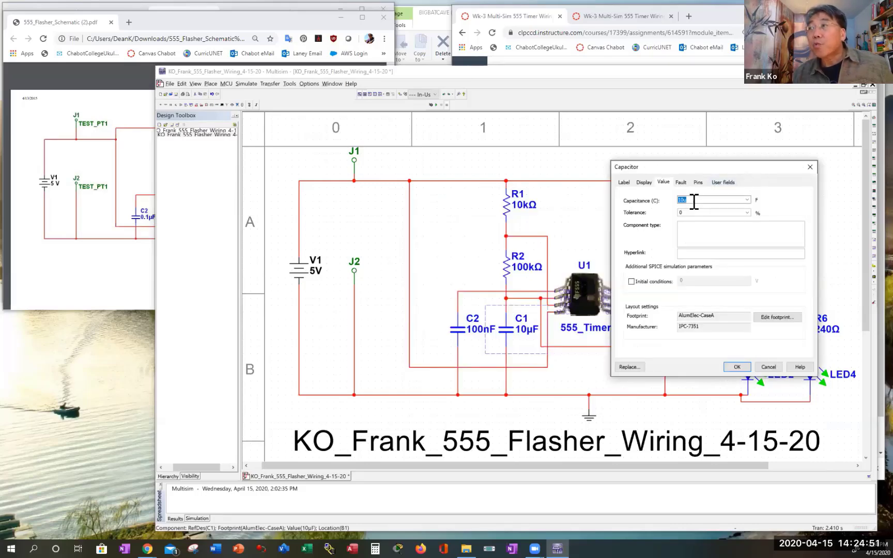
type("1u")
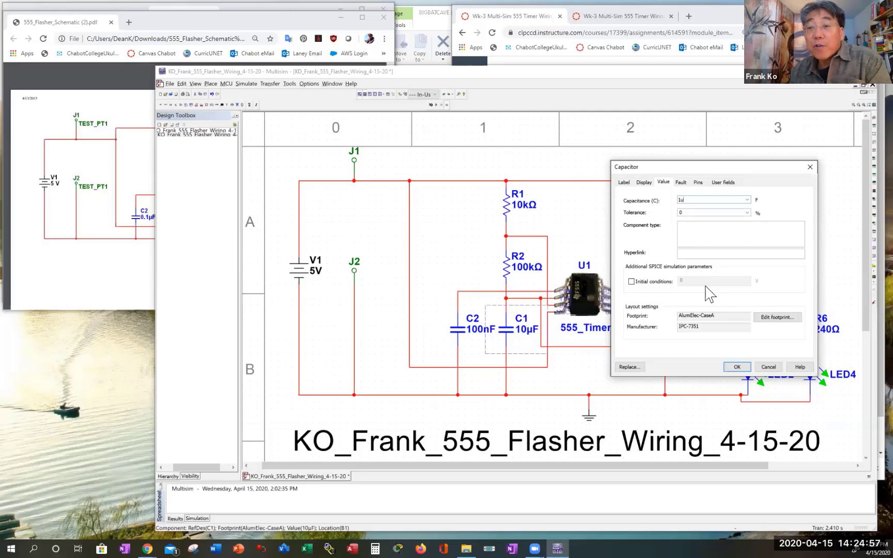
left_click(738, 366)
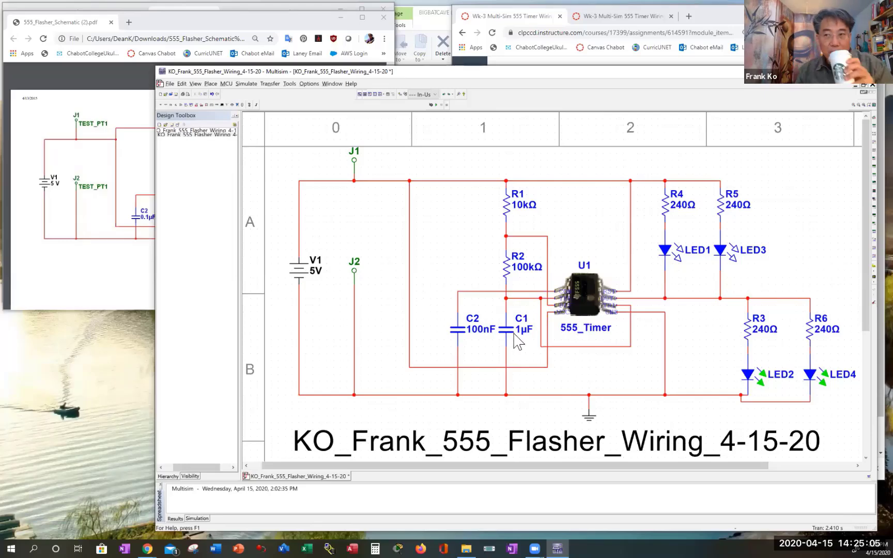
- Save the design with the changed capacitor, run the simulation again to check the LED flashing rate, and stop it
left_click(170, 84)
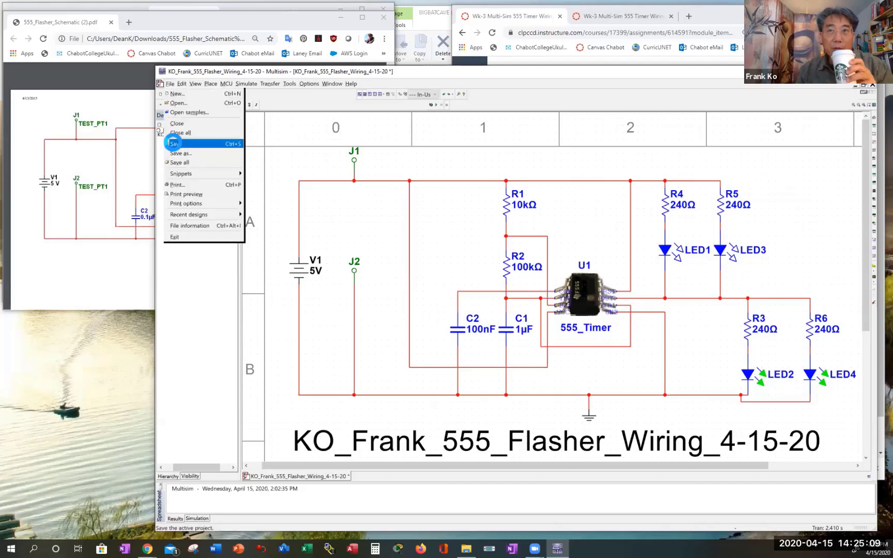
left_click(174, 144)
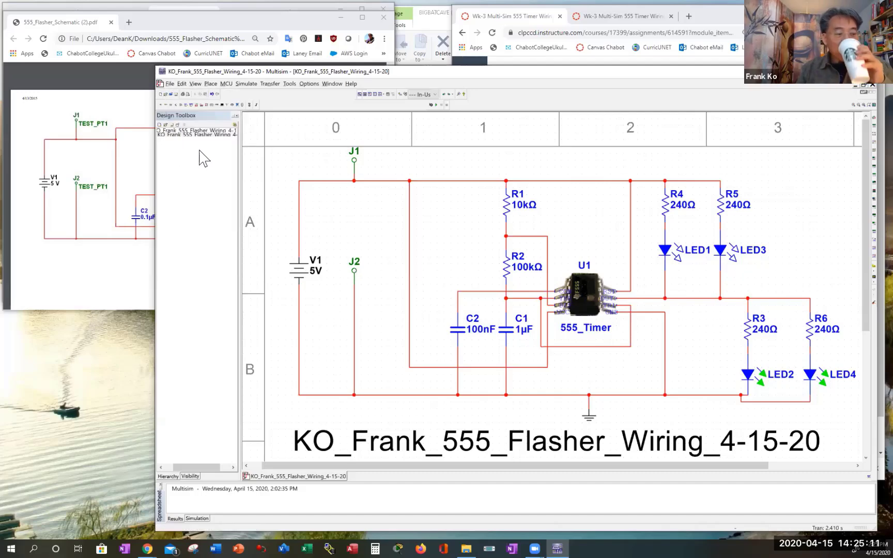
left_click(436, 105)
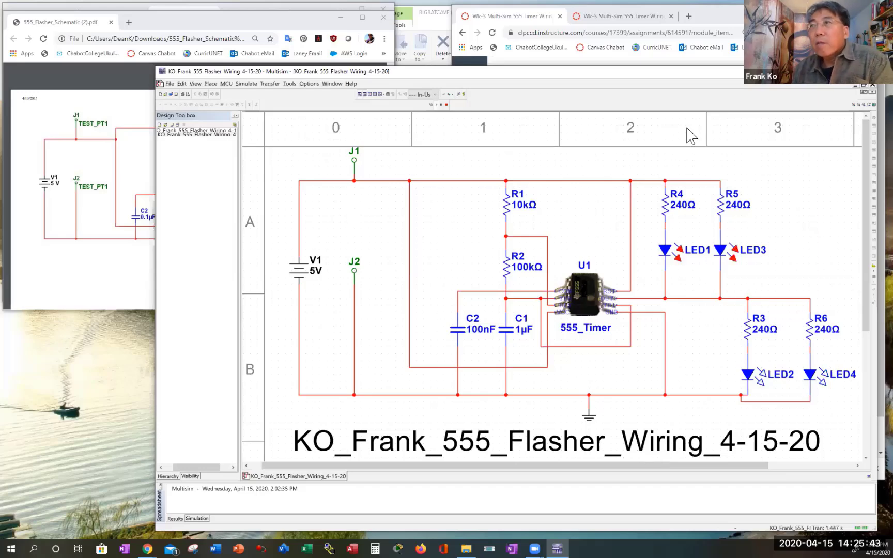
left_click(448, 106)
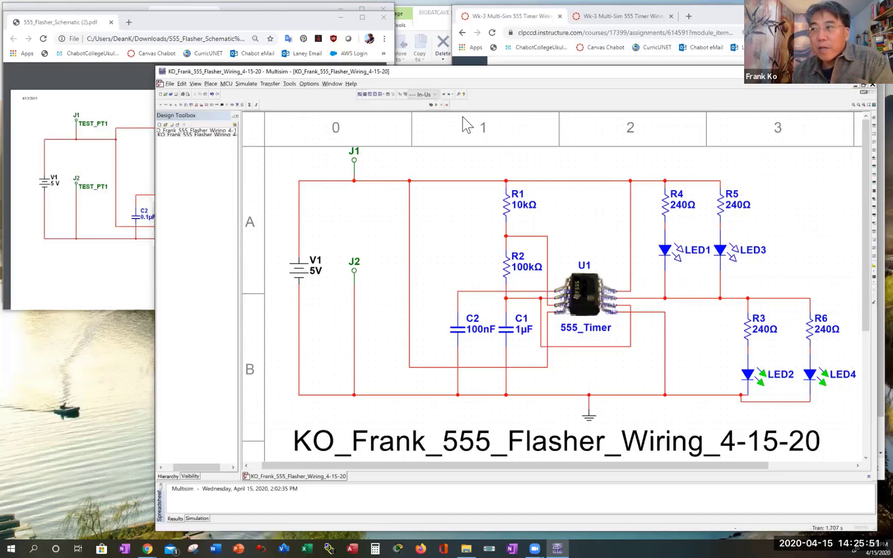